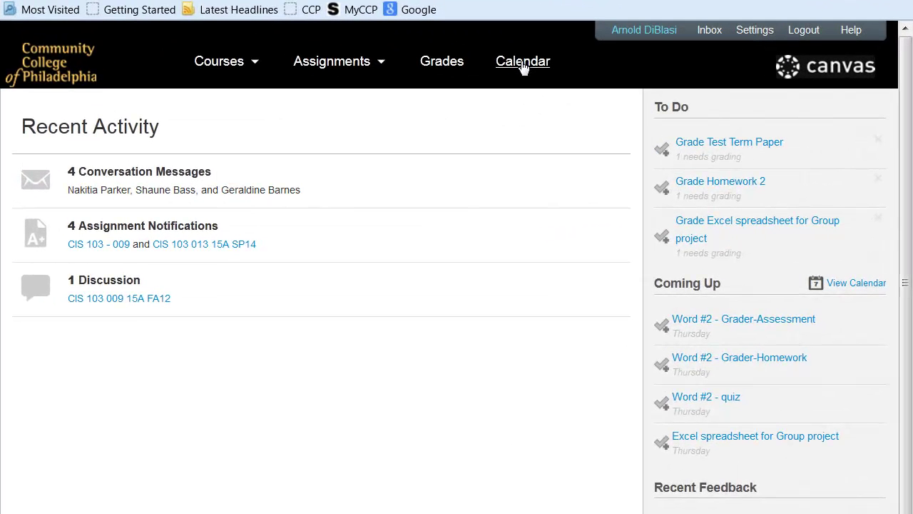
# Open the course Calendar, try Week view, then return to Month view.
pyautogui.click(523, 64)
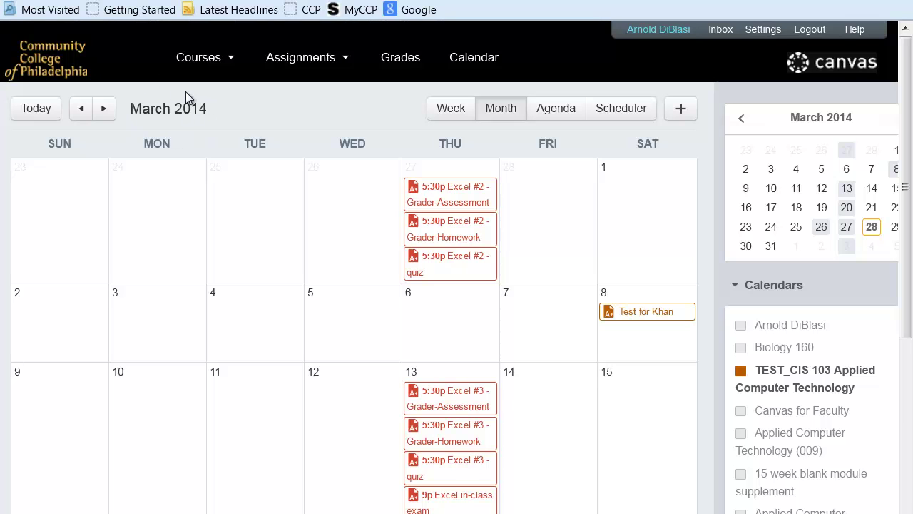
pyautogui.click(453, 112)
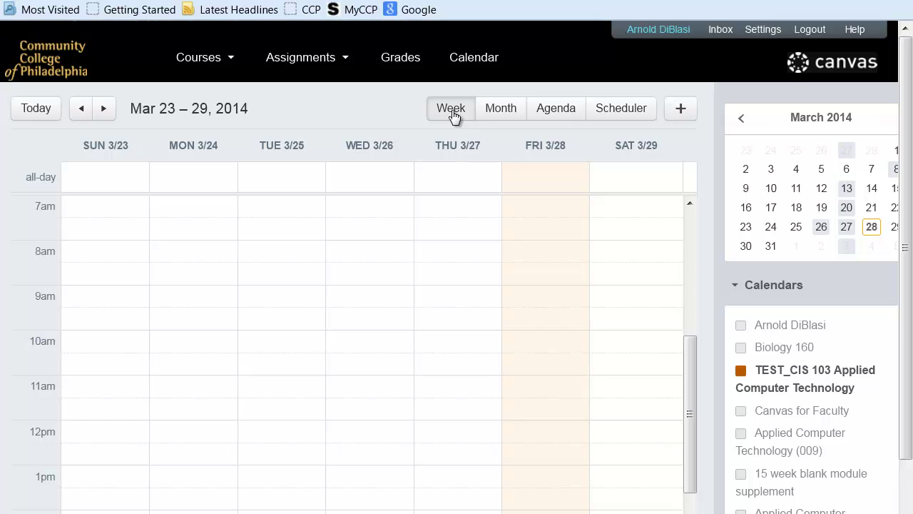
pyautogui.click(497, 112)
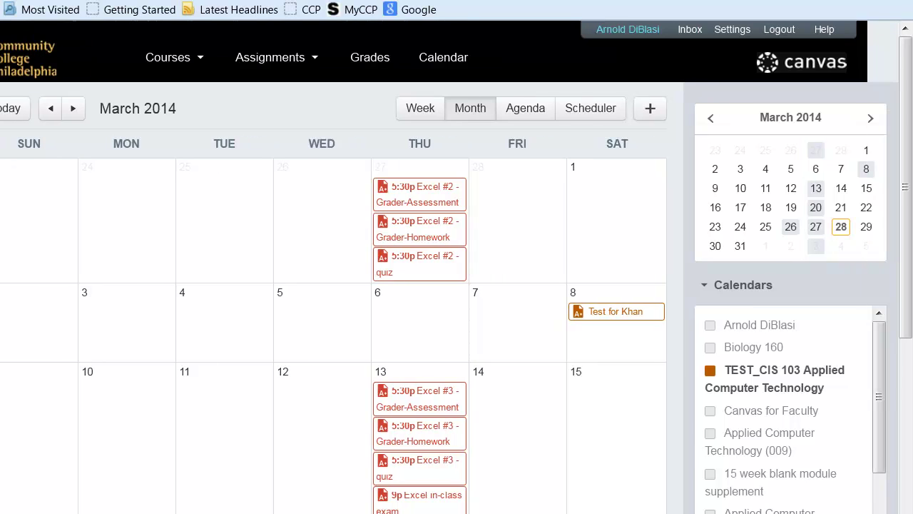
# Page the mini-calendar forward to April 2014 and back to March 2014.
pyautogui.hscroll(1, 820, 214)
pyautogui.click(870, 118)
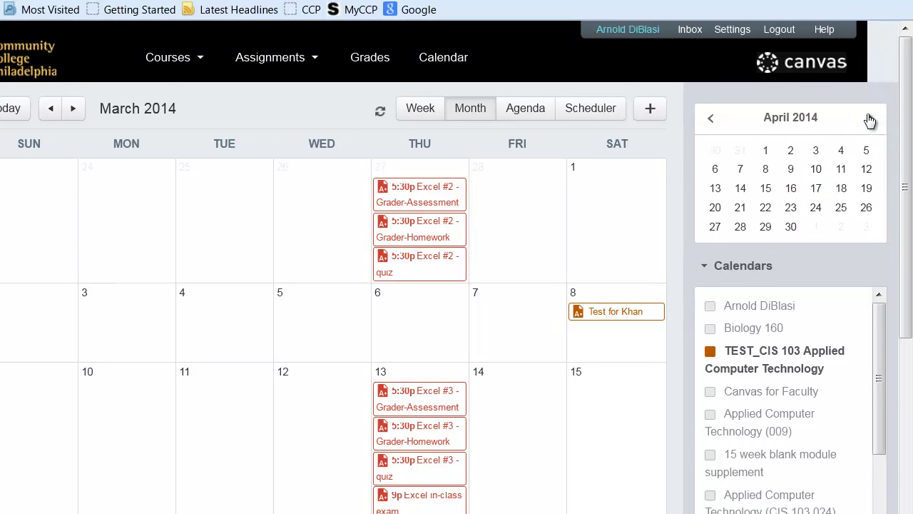
pyautogui.click(711, 118)
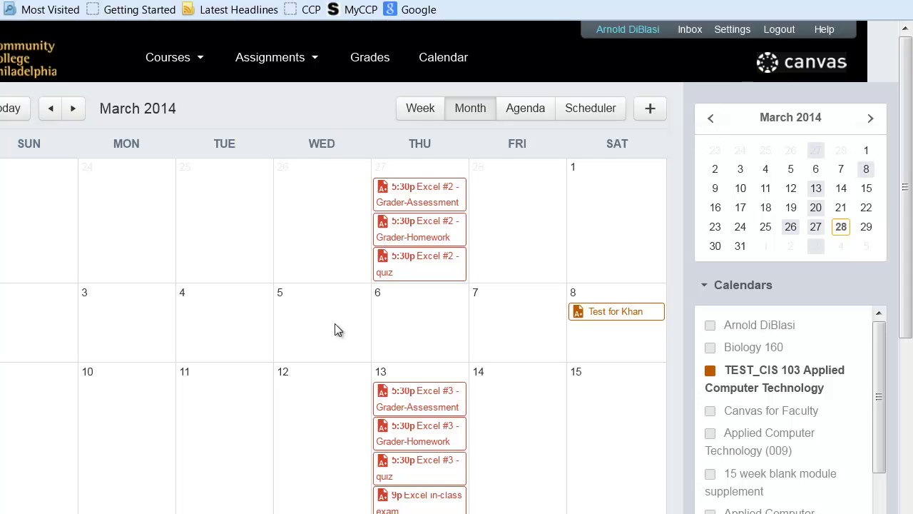
pyautogui.scroll(-3, 834, 279)
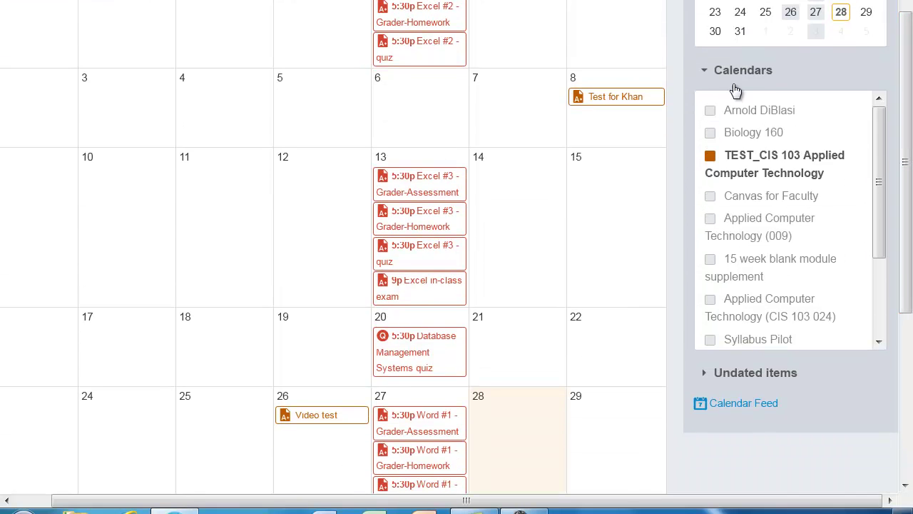
pyautogui.moveTo(876, 183); pyautogui.dragTo(880, 150)
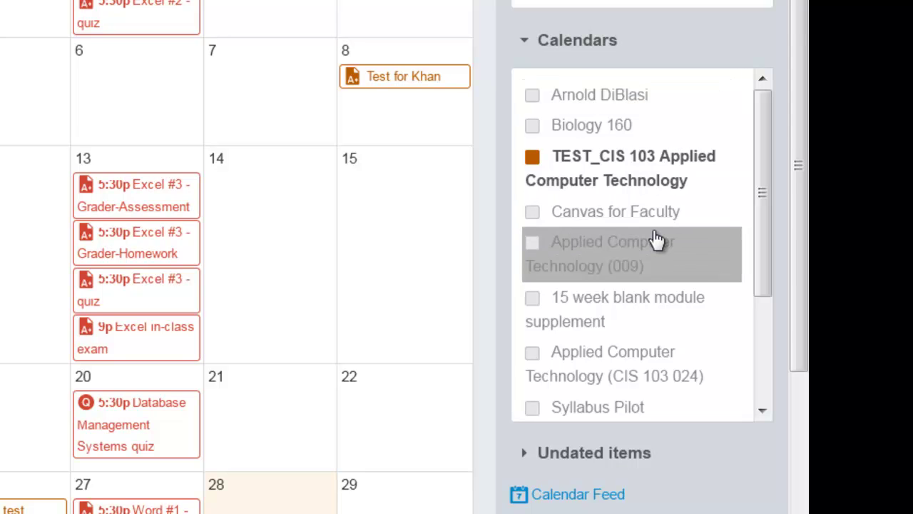
pyautogui.moveTo(757, 179); pyautogui.dragTo(758, 153)
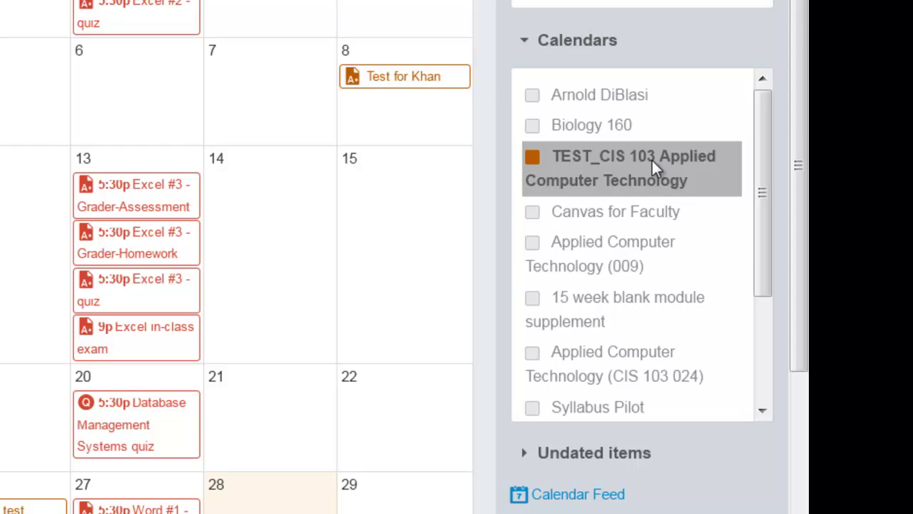
pyautogui.click(533, 94)
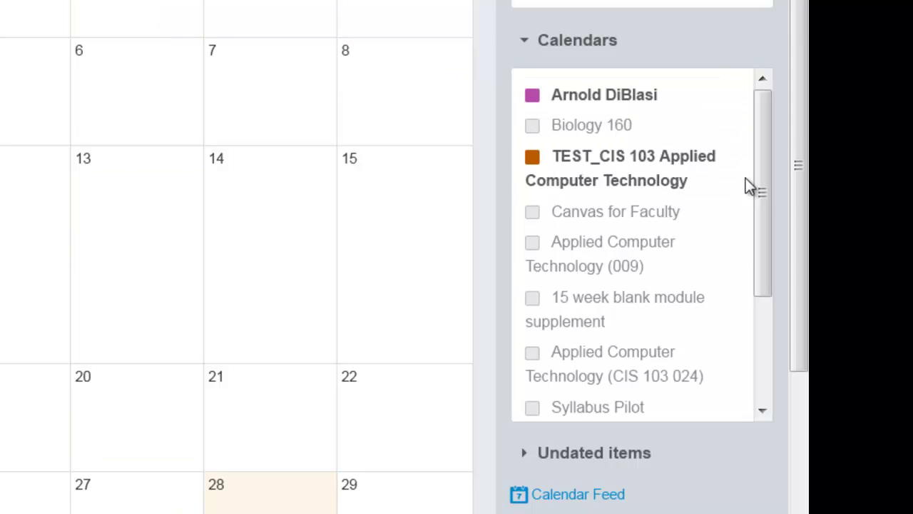
pyautogui.click(533, 126)
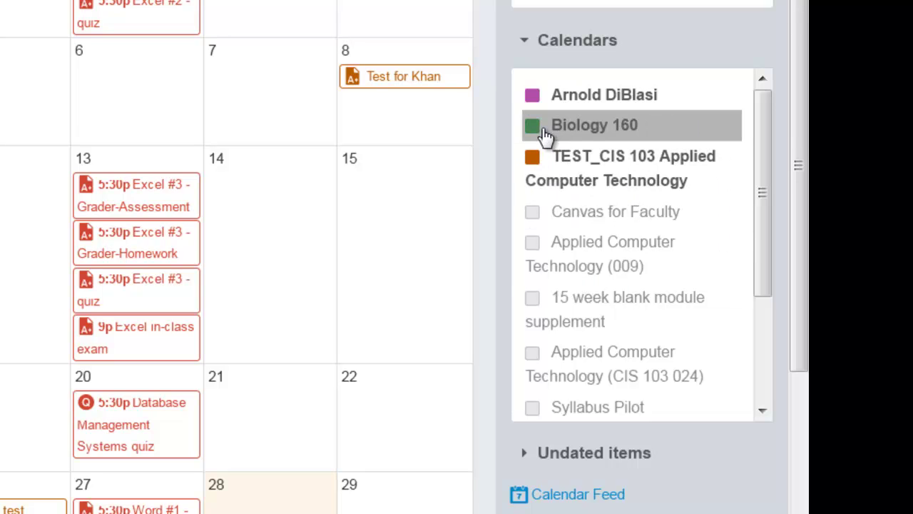
pyautogui.click(534, 127)
pyautogui.click(532, 96)
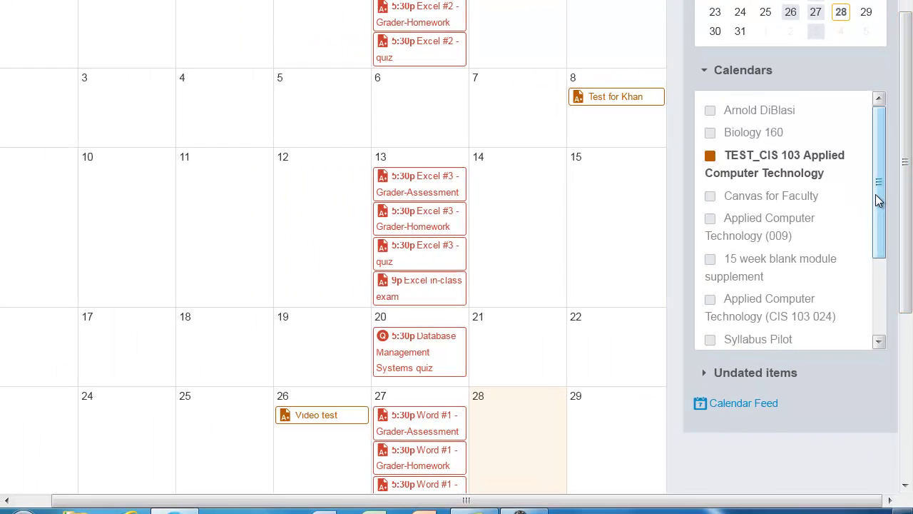
pyautogui.moveTo(878, 179); pyautogui.dragTo(872, 284)
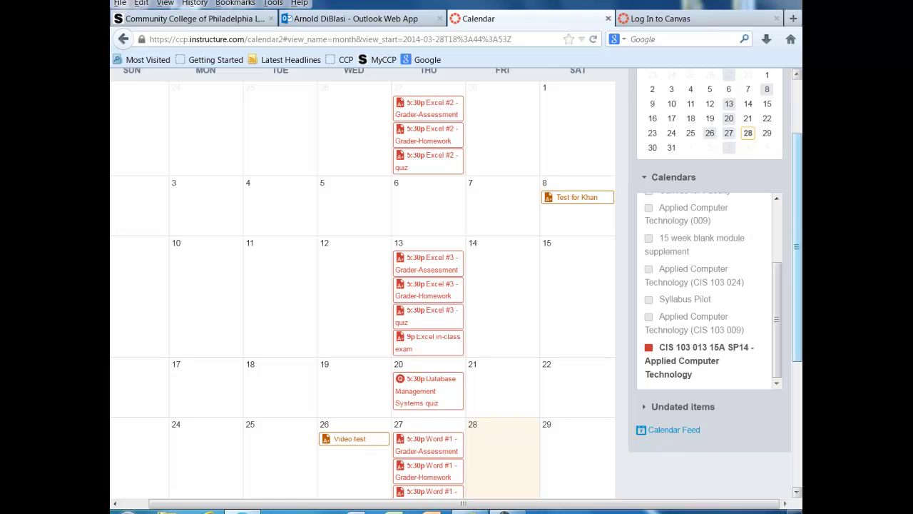
pyautogui.scroll(2, 799, 226)
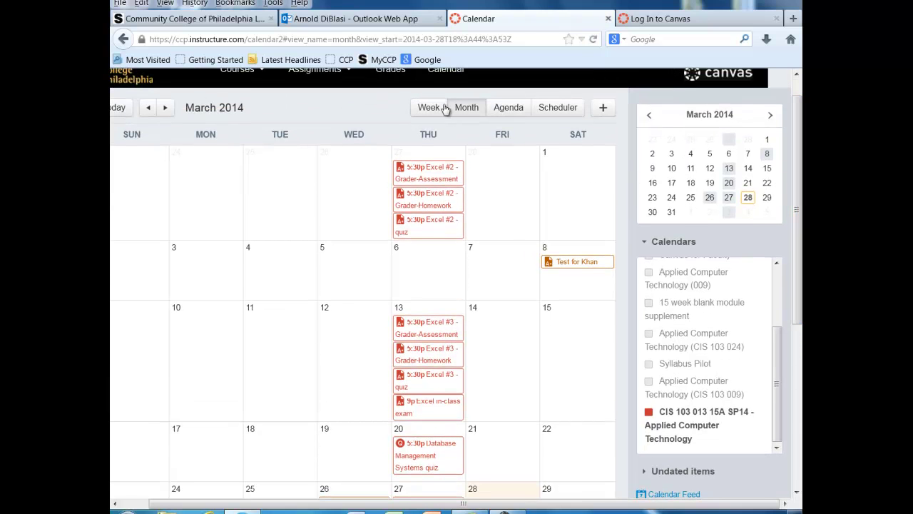
pyautogui.click(429, 108)
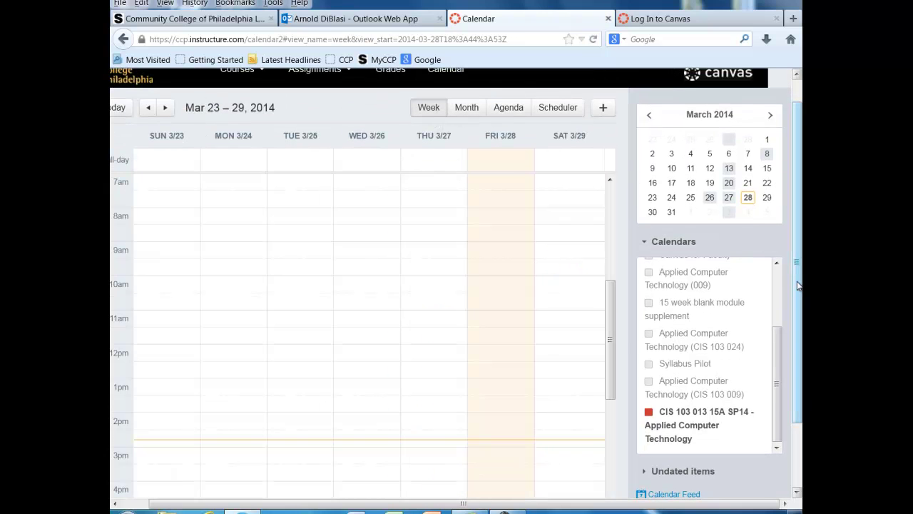
pyautogui.moveTo(610, 321); pyautogui.dragTo(606, 436)
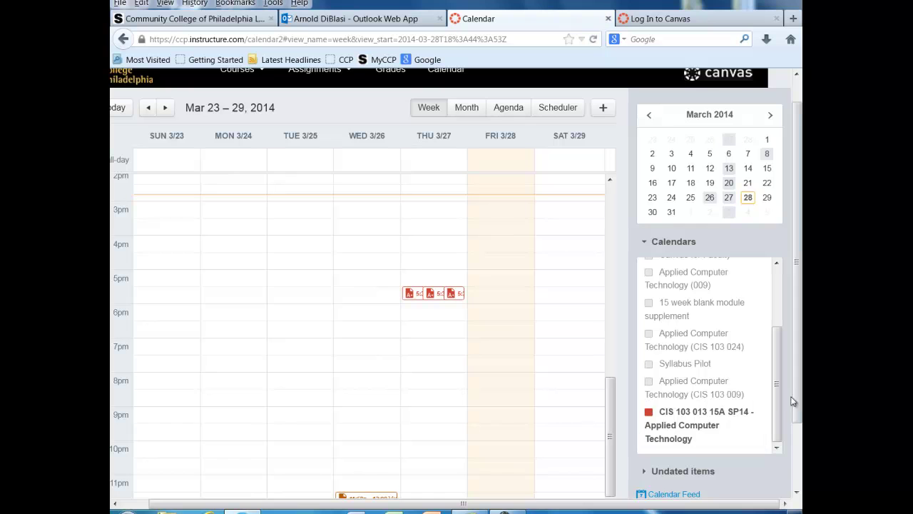
pyautogui.scroll(-2, 791, 400)
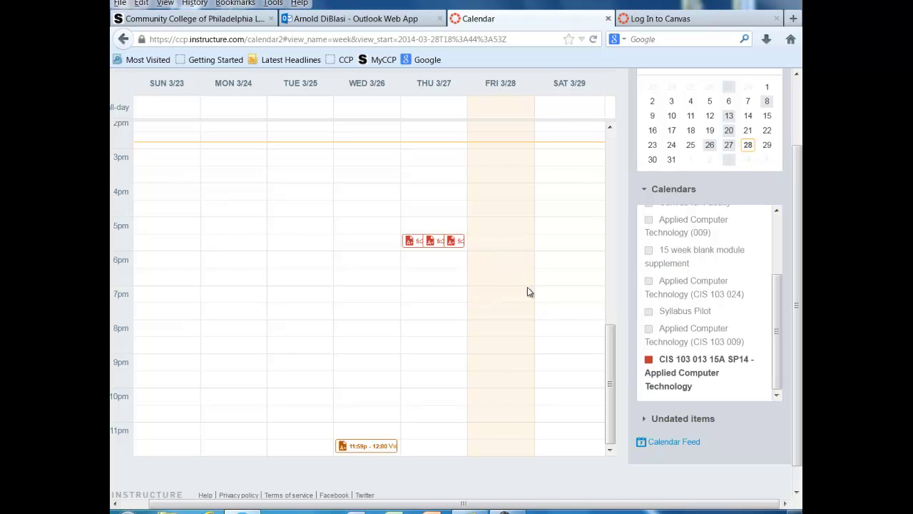
pyautogui.moveTo(777, 304); pyautogui.dragTo(777, 263)
pyautogui.click(649, 237)
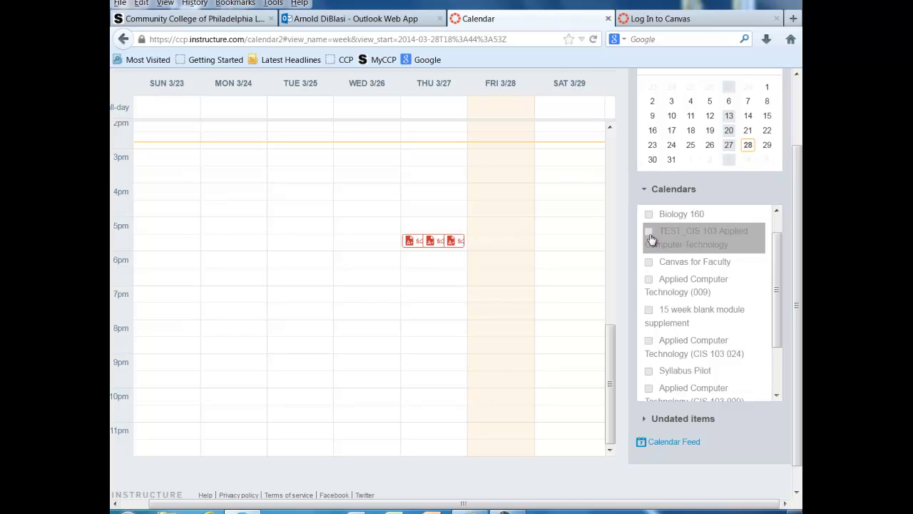
pyautogui.moveTo(777, 301); pyautogui.dragTo(777, 348)
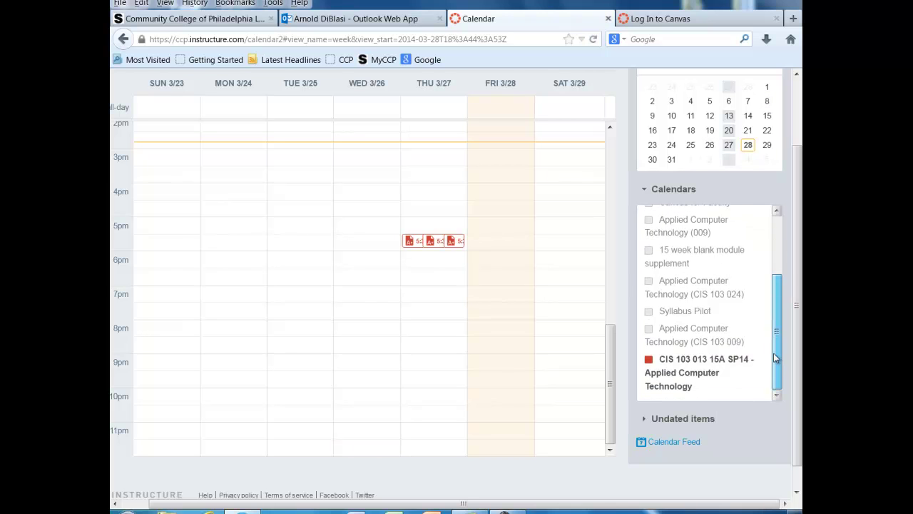
pyautogui.scroll(3, 771, 304)
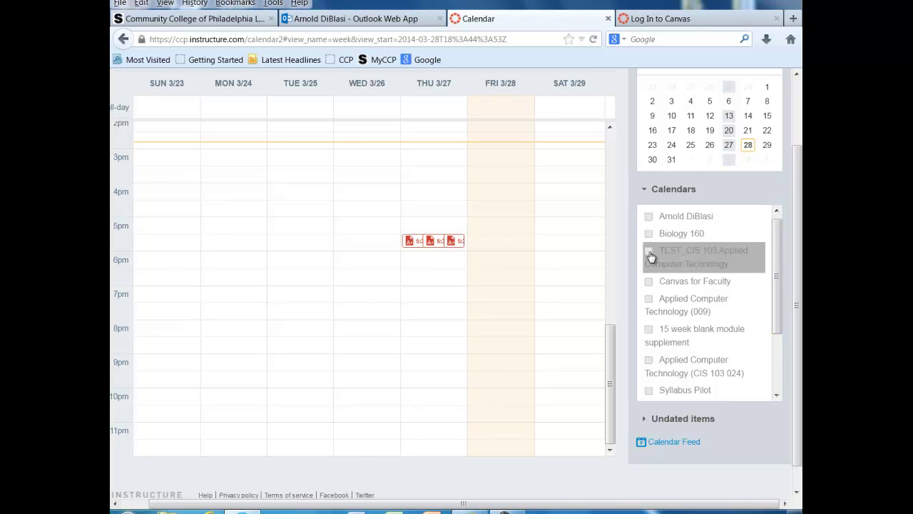
pyautogui.click(649, 252)
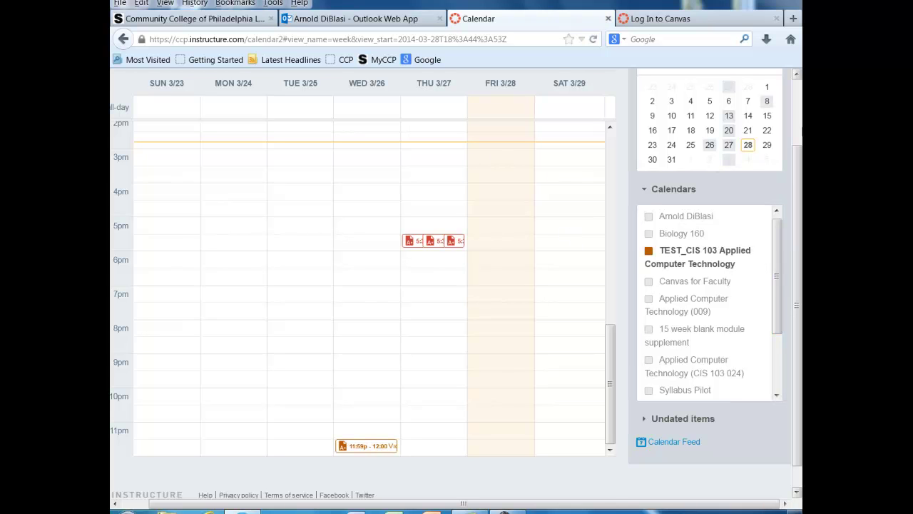
pyautogui.scroll(2, 499, 171)
pyautogui.click(467, 134)
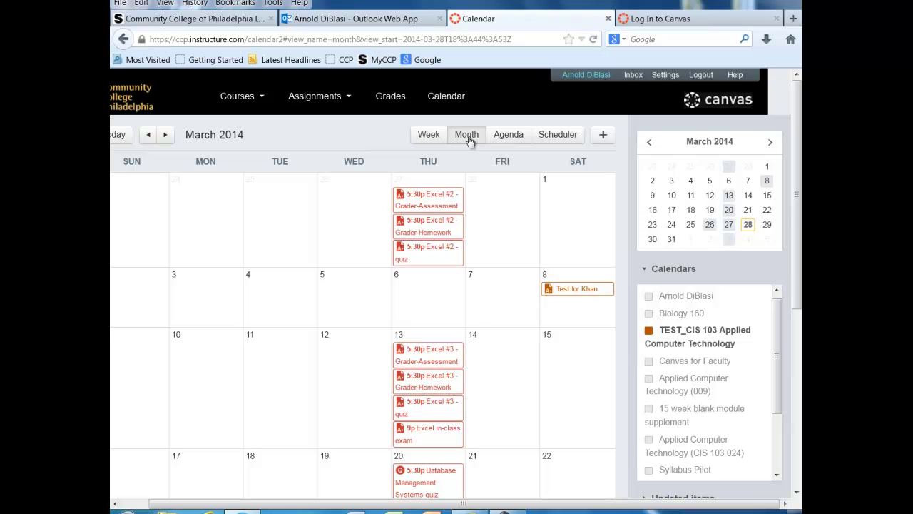
pyautogui.moveTo(797, 235); pyautogui.dragTo(790, 274)
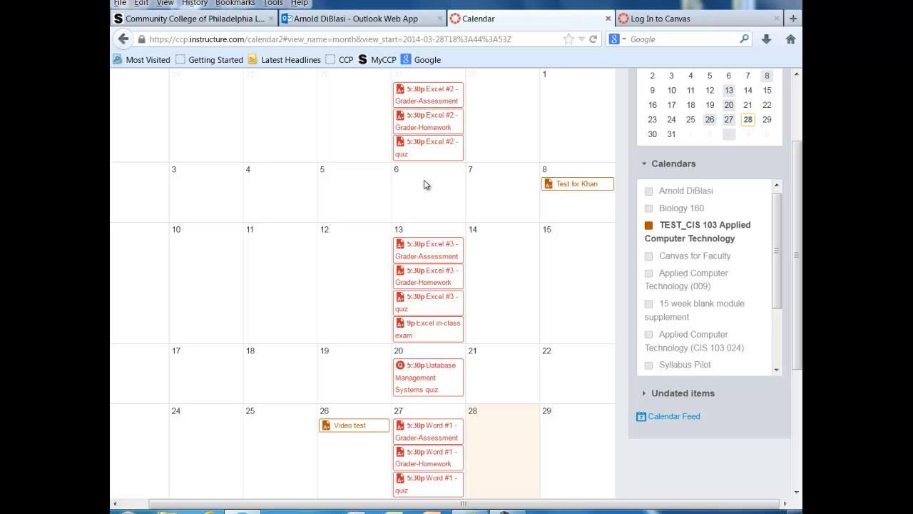
# Move the Video test assignment from March 26 to March 28 in the month calendar.
pyautogui.moveTo(801, 217); pyautogui.dragTo(798, 245)
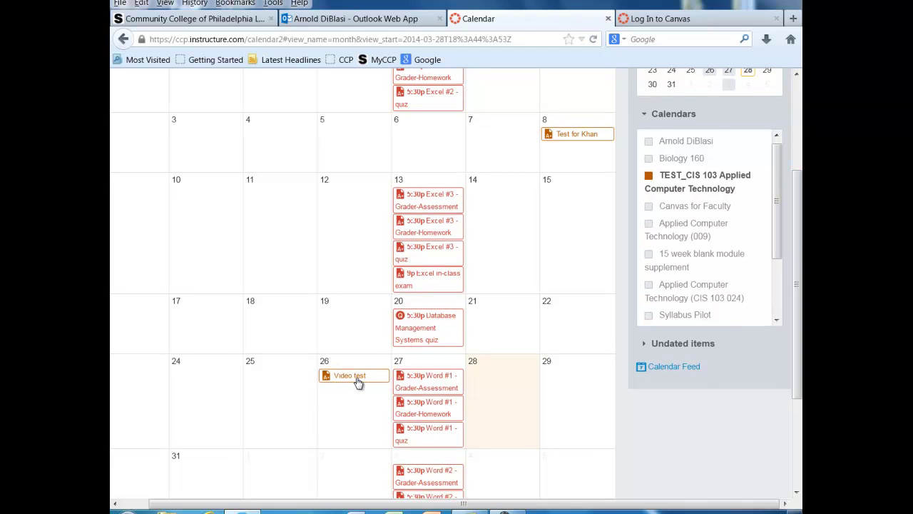
pyautogui.moveTo(358, 383)
pyautogui.moveTo(369, 382)
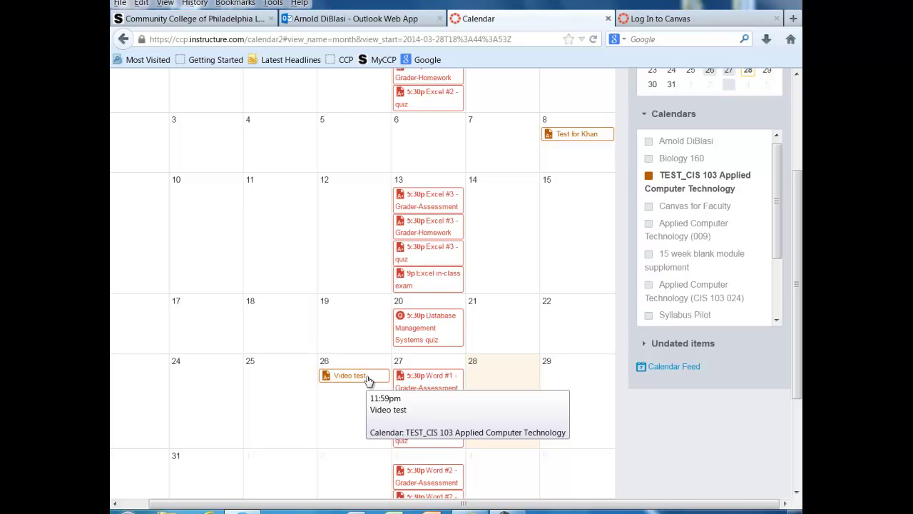
pyautogui.moveTo(369, 382); pyautogui.dragTo(471, 382)
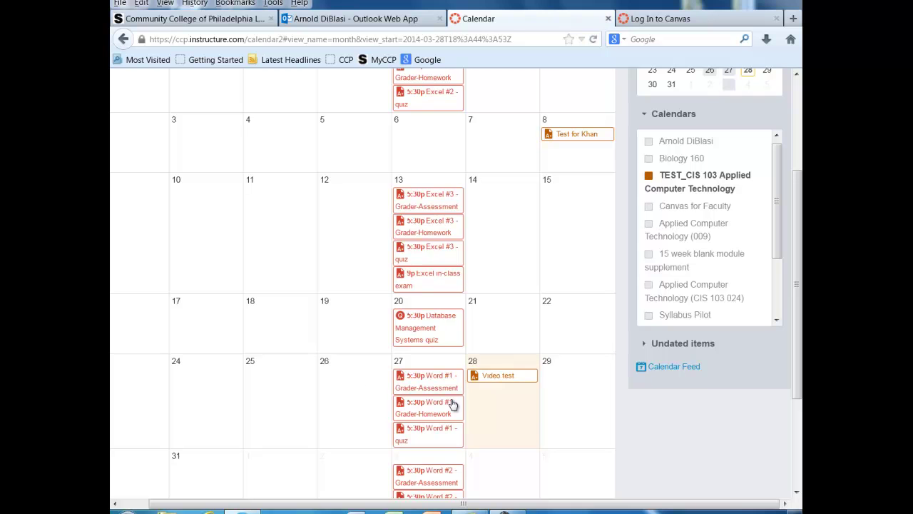
pyautogui.moveTo(503, 374)
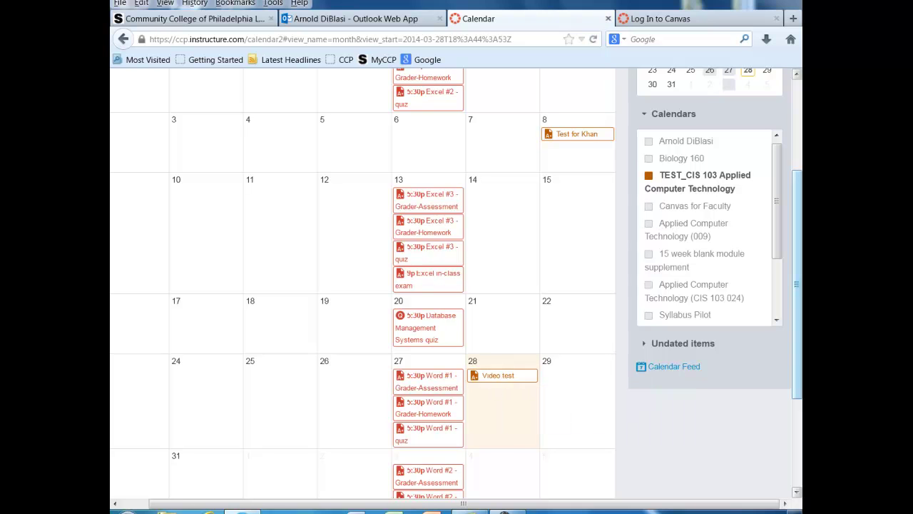
pyautogui.moveTo(800, 213); pyautogui.dragTo(800, 179)
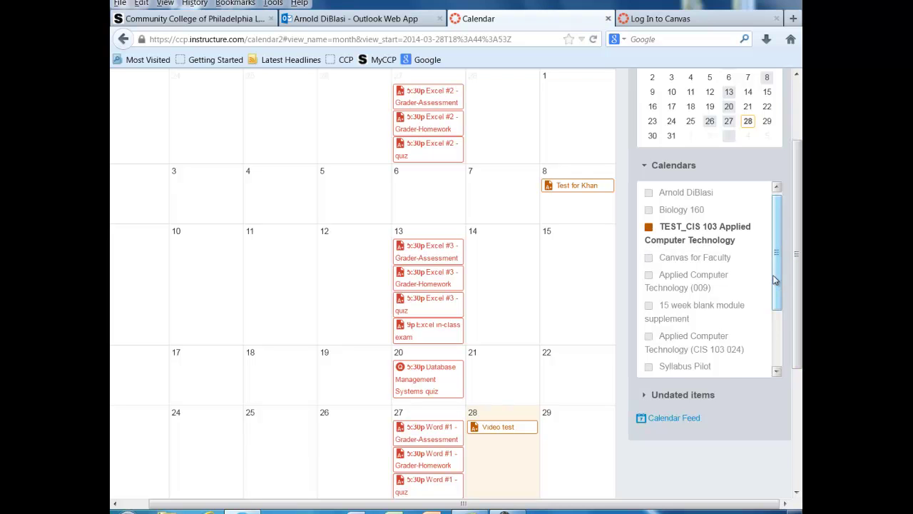
pyautogui.moveTo(778, 264); pyautogui.dragTo(801, 202)
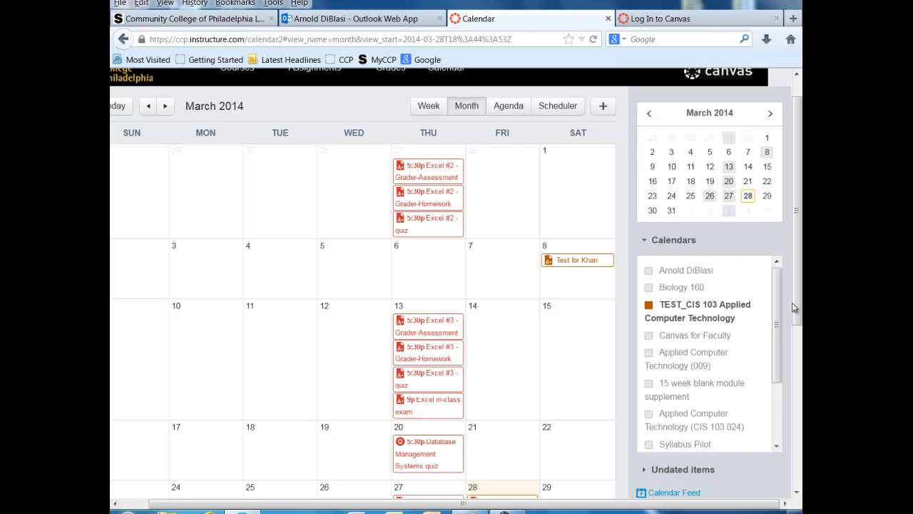
pyautogui.scroll(-3, 797, 286)
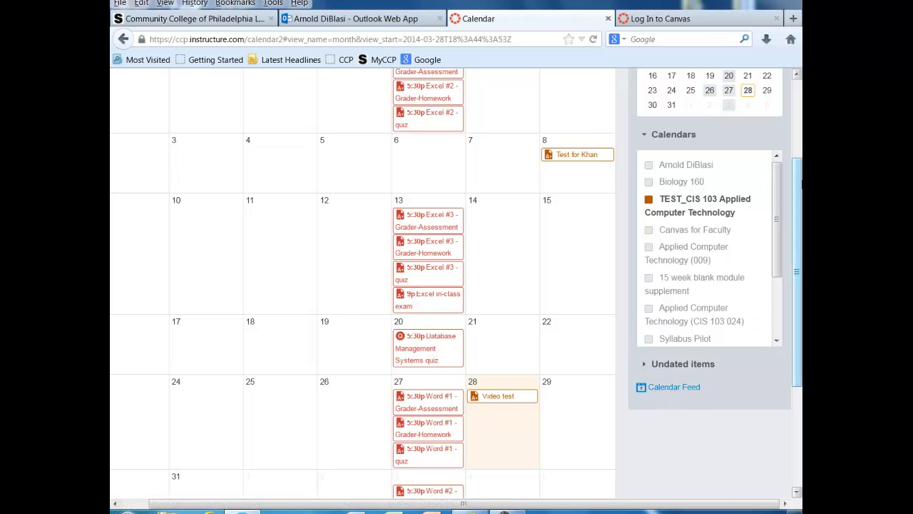
pyautogui.moveTo(801, 187); pyautogui.dragTo(794, 107)
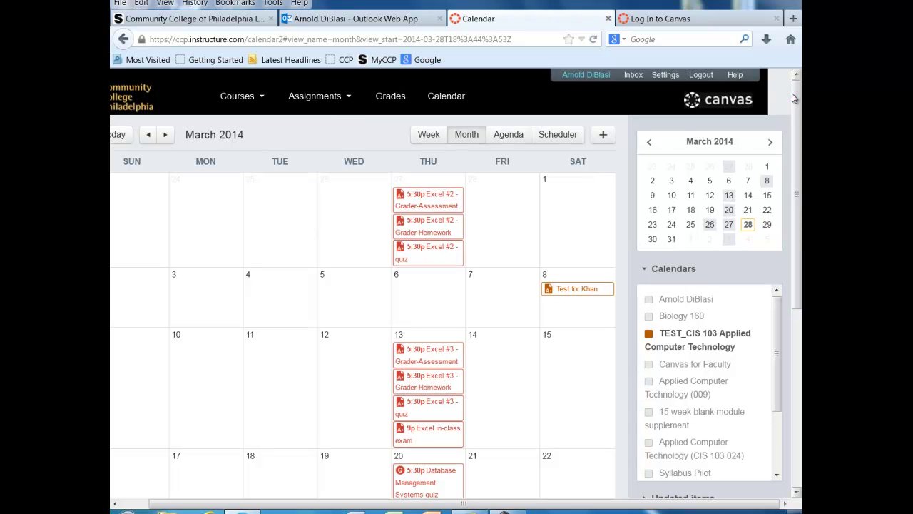
pyautogui.moveTo(287, 127)
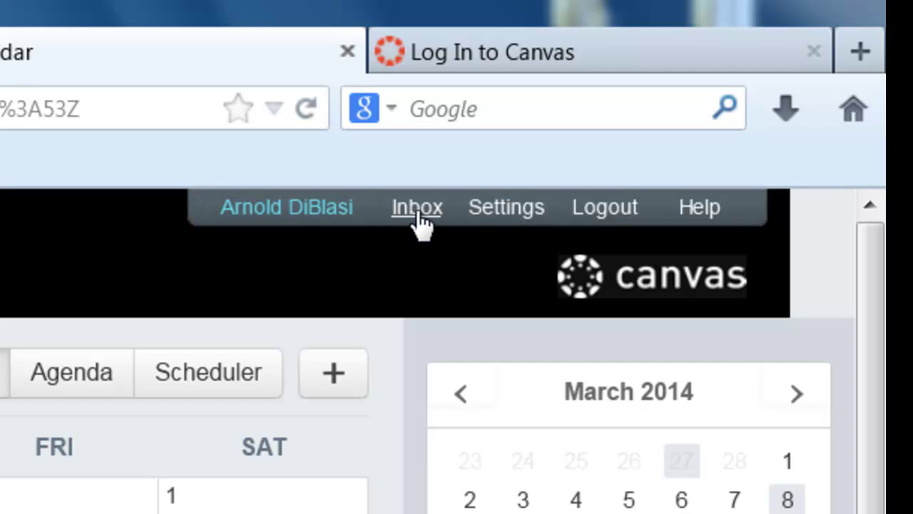
# Go to the Inbox and bring up the gear actions for the top conversation.
pyautogui.click(418, 214)
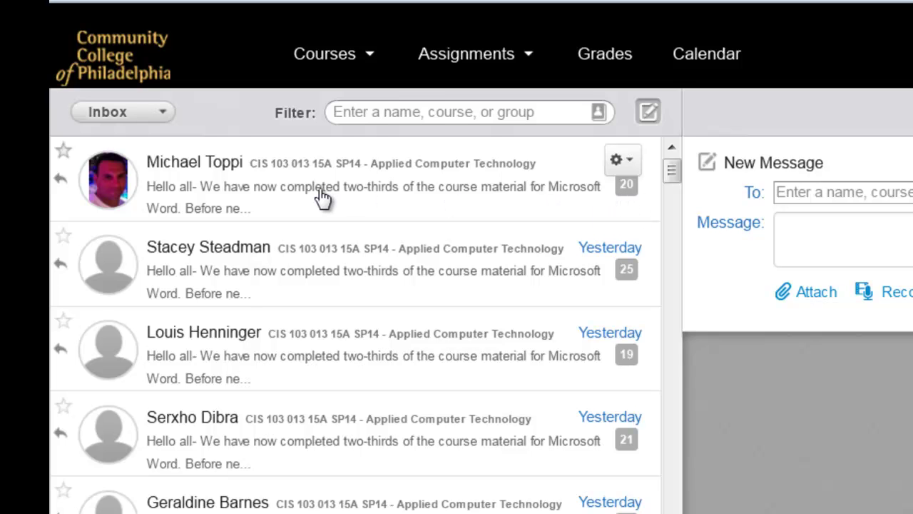
pyautogui.click(632, 165)
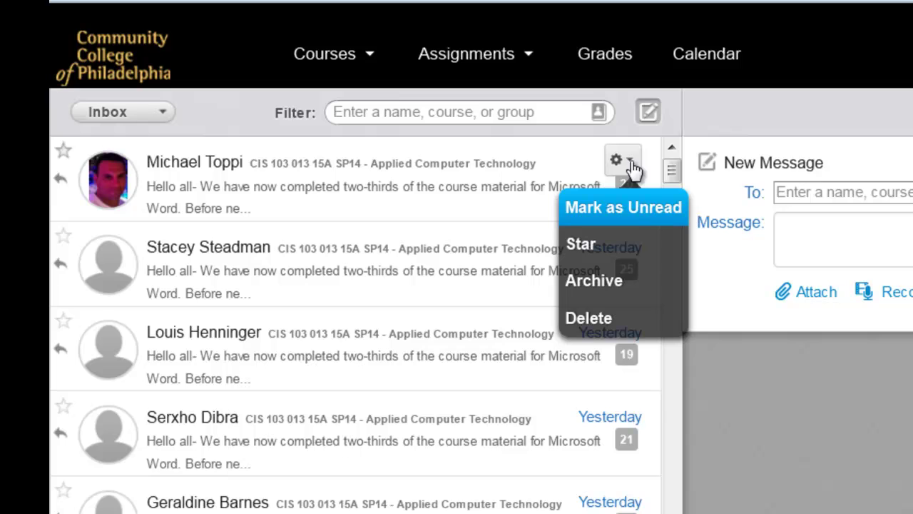
# Read the top conversation's weekly update thread down to the Mar 28 message.
pyautogui.click(443, 194)
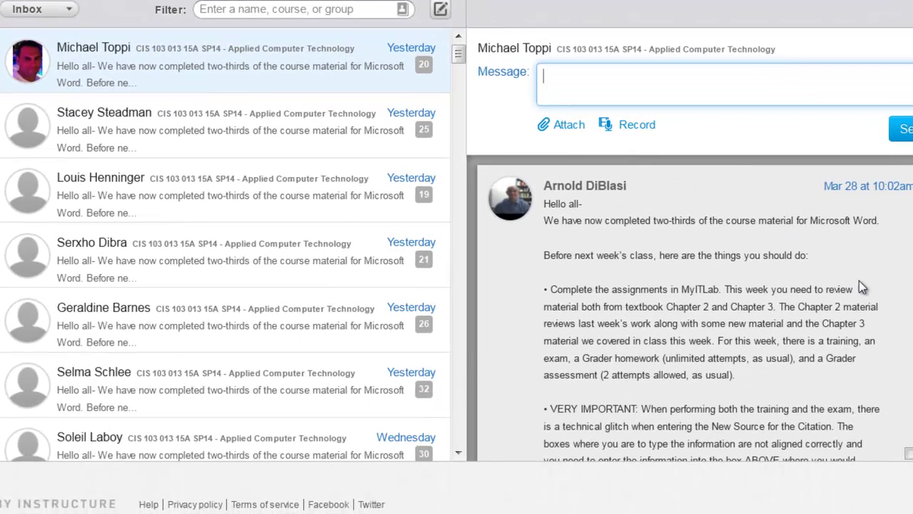
pyautogui.scroll(-8, 690, 307)
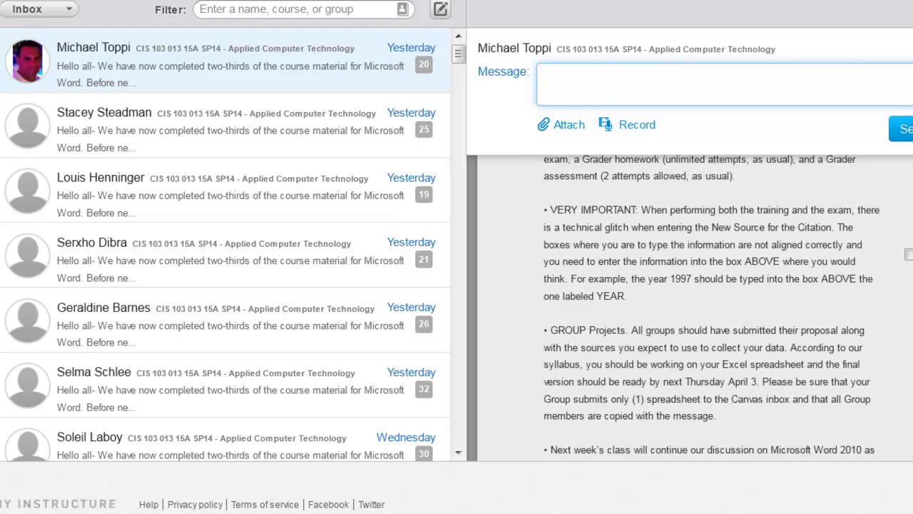
pyautogui.scroll(-3, 690, 307)
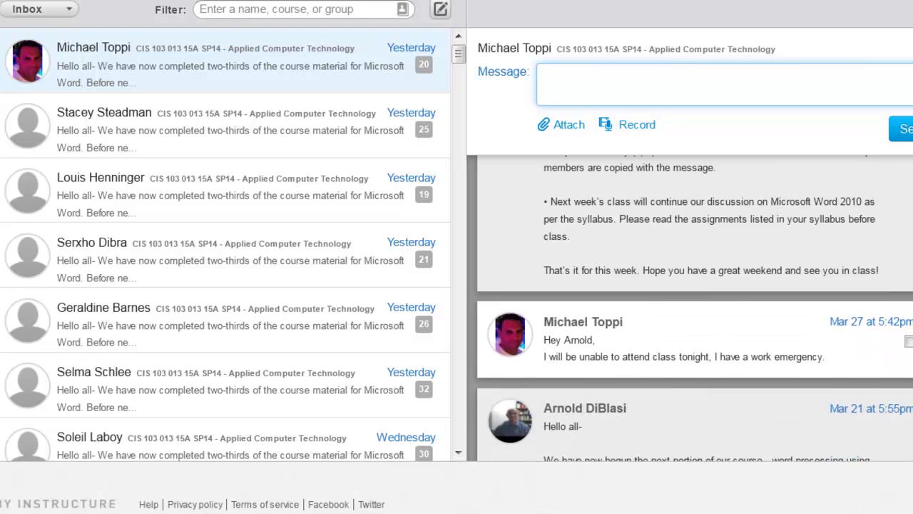
pyautogui.scroll(-15, 690, 307)
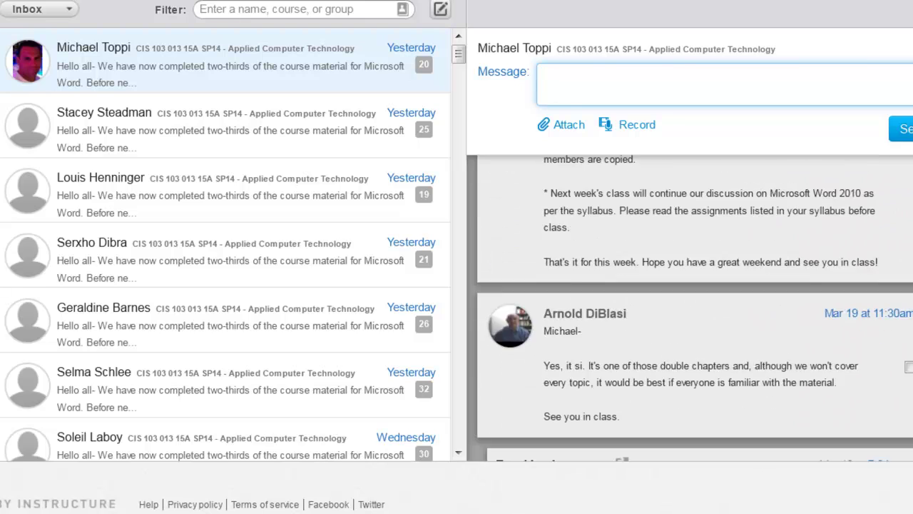
pyautogui.scroll(-13, 690, 307)
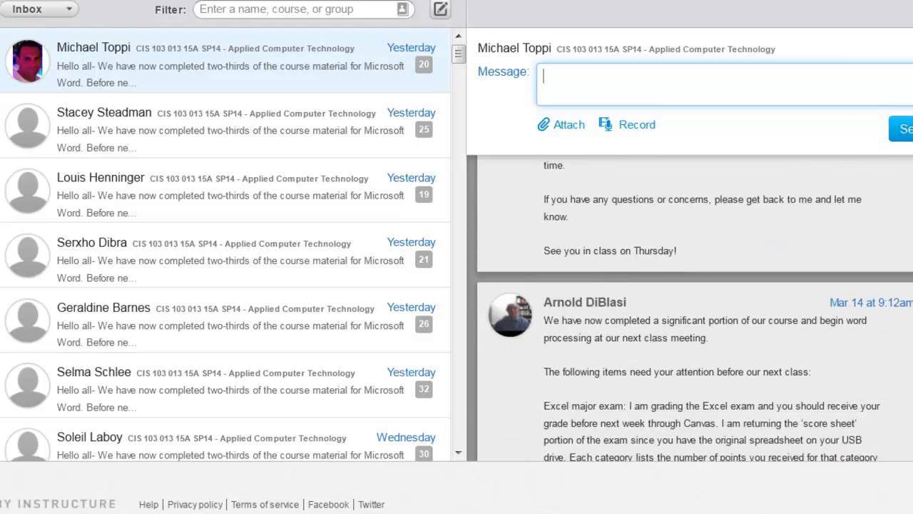
pyautogui.scroll(-14, 690, 307)
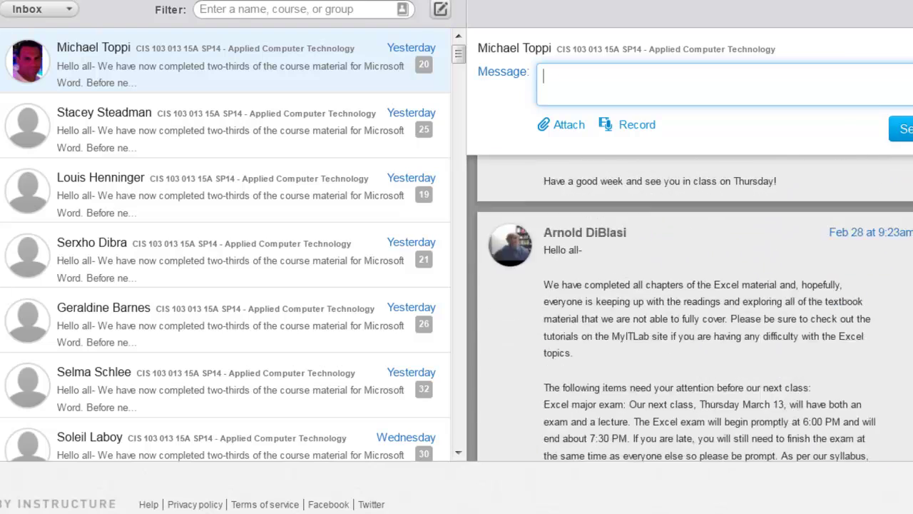
pyautogui.scroll(-14, 689, 307)
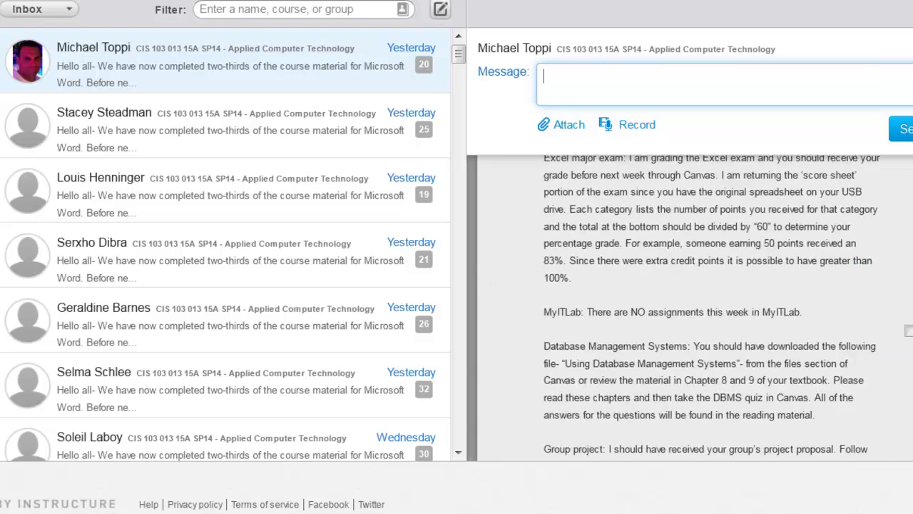
pyautogui.scroll(-5, 690, 307)
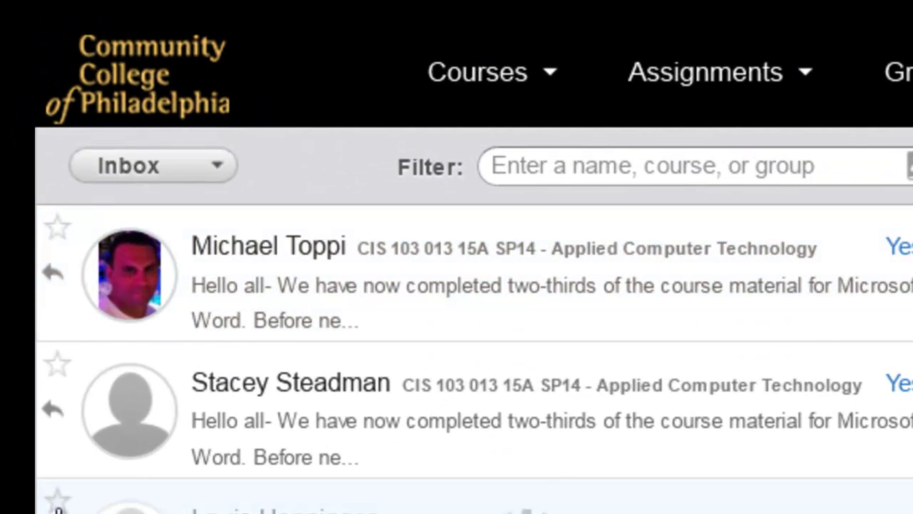
# Star the third conversation, mark it unread, then mark it read again.
pyautogui.click(57, 501)
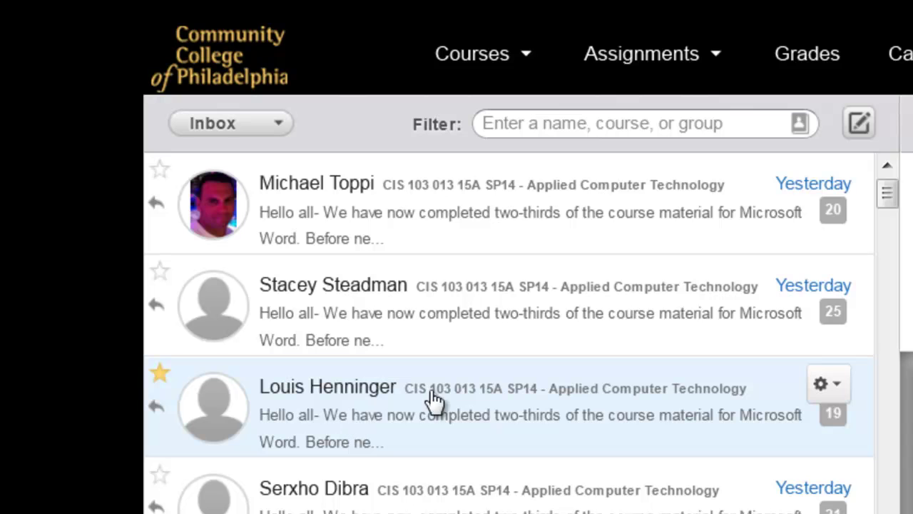
pyautogui.click(839, 390)
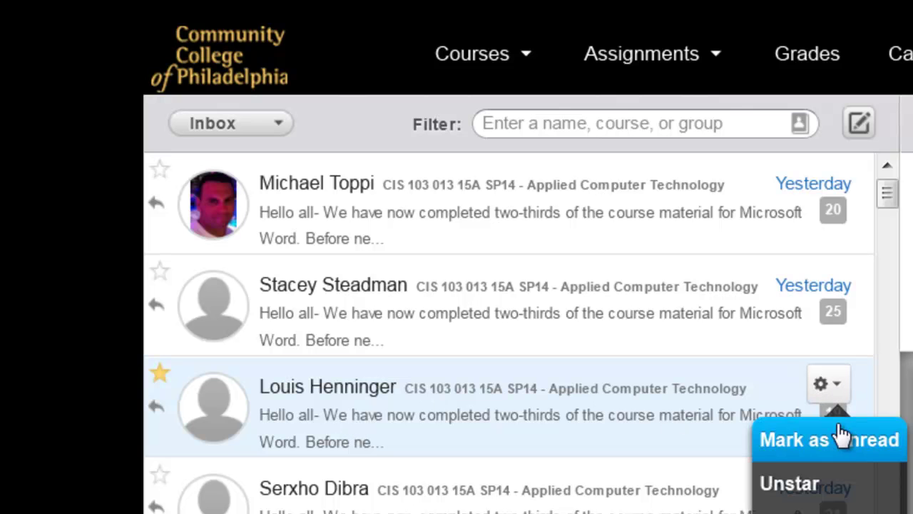
pyautogui.click(848, 453)
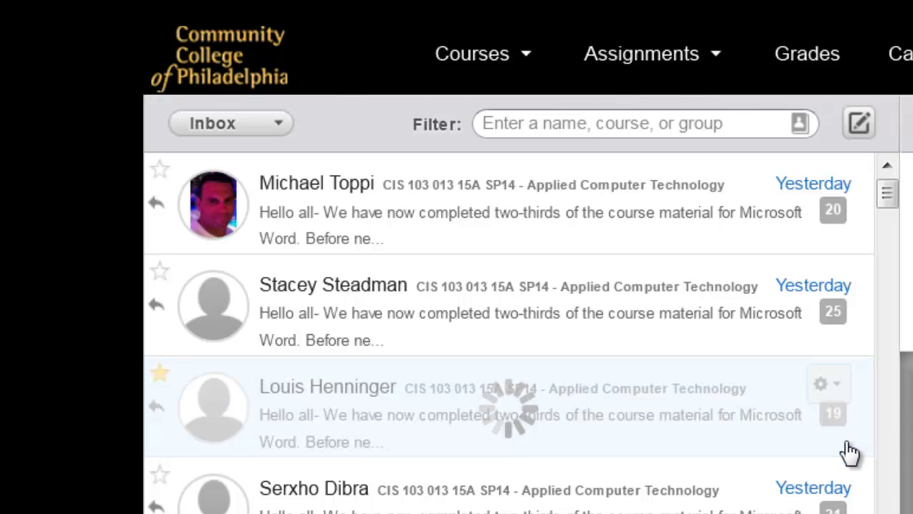
pyautogui.click(157, 406)
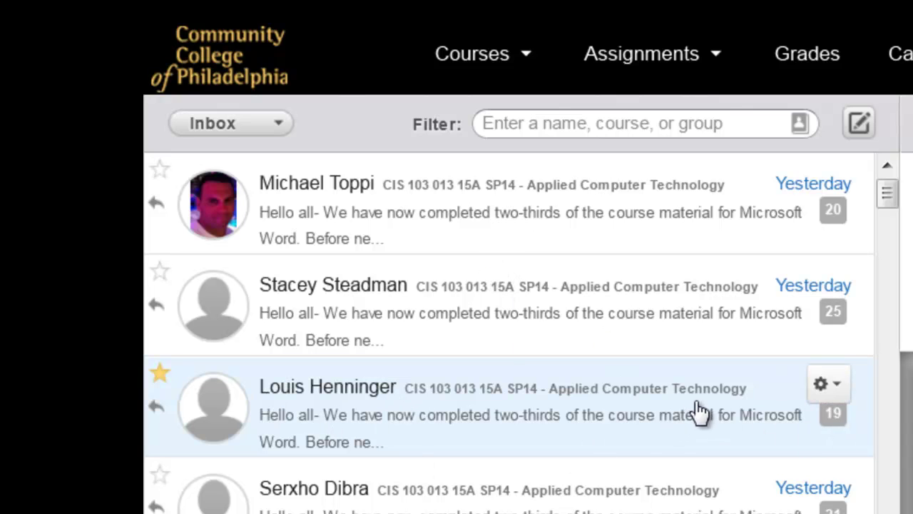
# Toggle the starred conversation to unread and back to read, then unstar the third conversation.
pyautogui.click(567, 321)
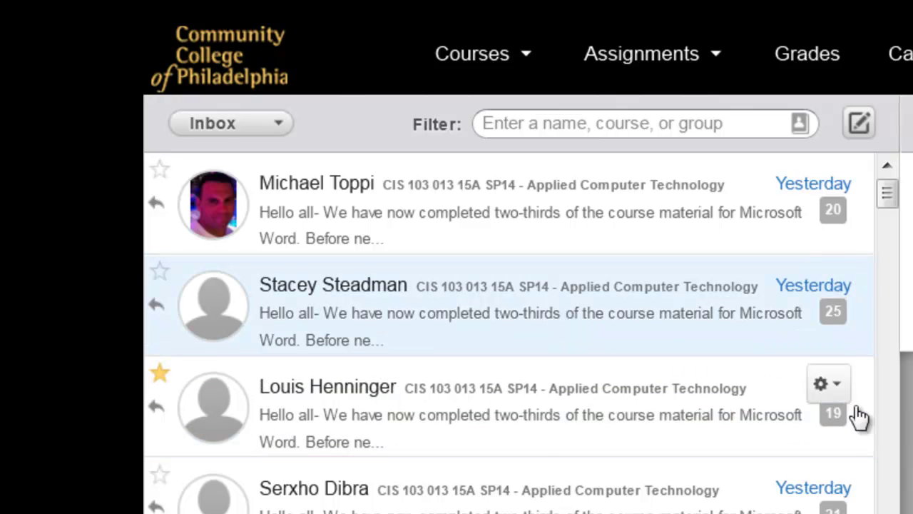
pyautogui.click(837, 392)
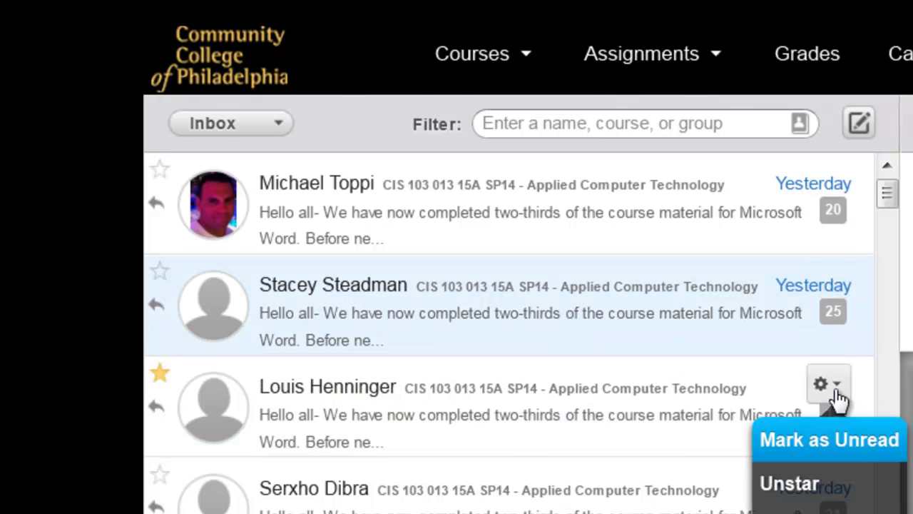
pyautogui.click(855, 437)
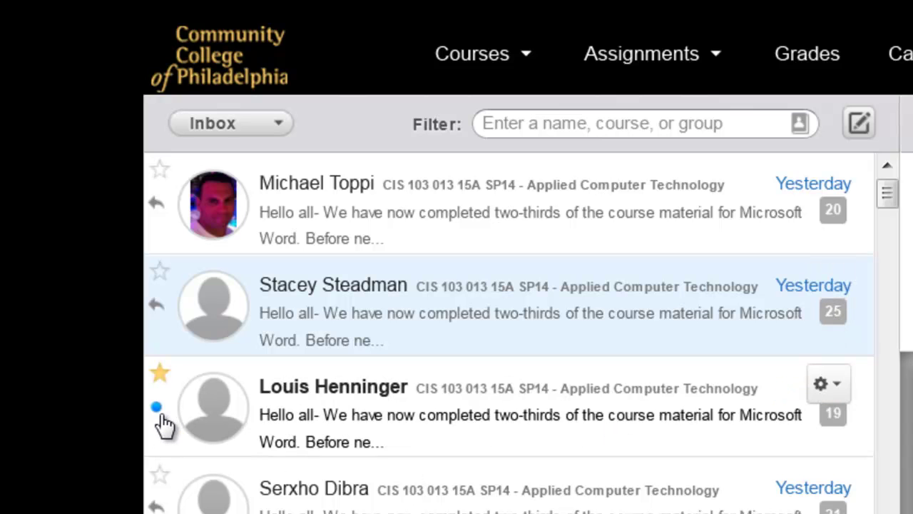
pyautogui.click(837, 386)
pyautogui.click(860, 440)
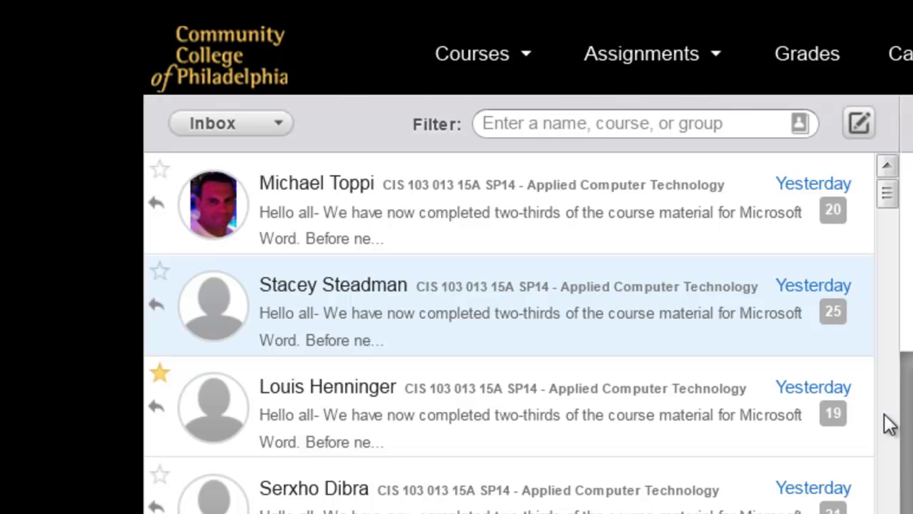
pyautogui.click(846, 394)
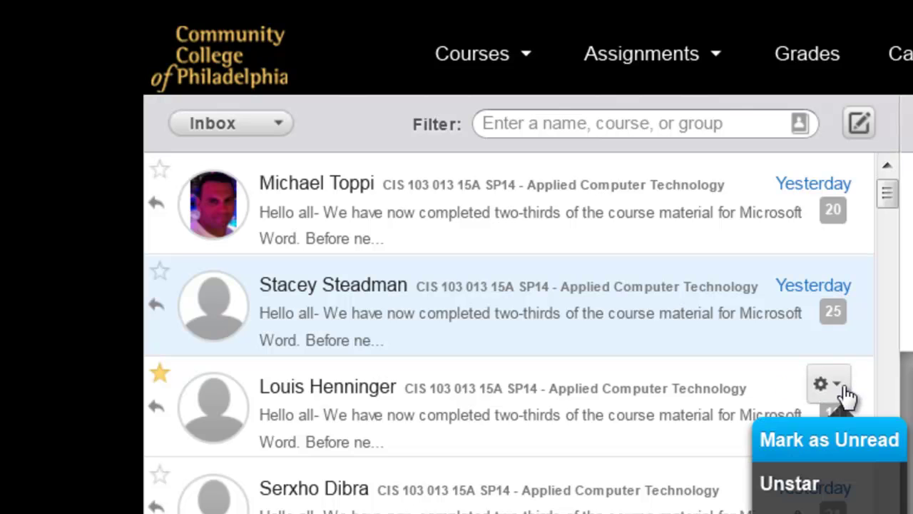
pyautogui.click(824, 484)
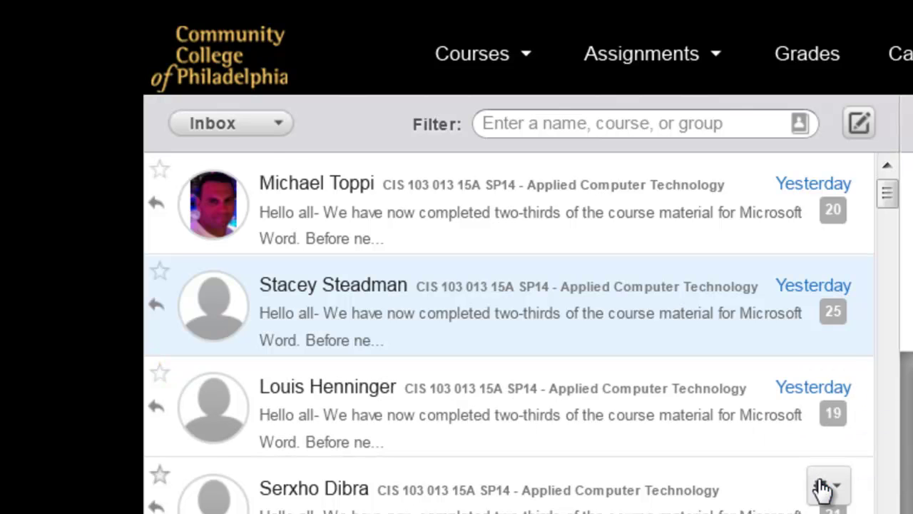
pyautogui.click(278, 134)
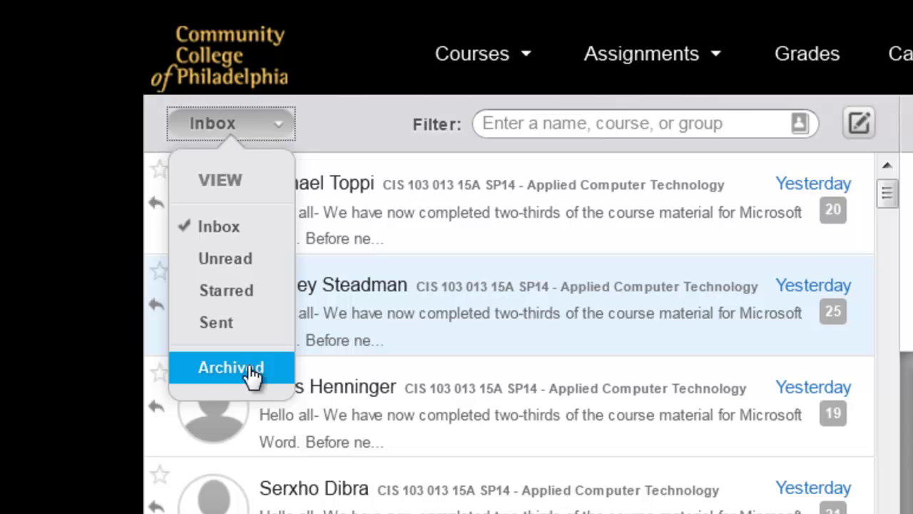
pyautogui.click(379, 133)
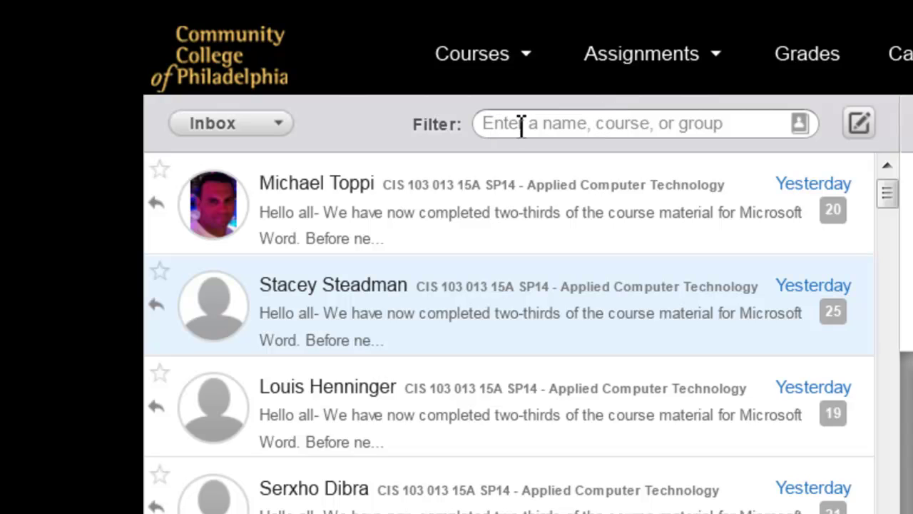
pyautogui.click(799, 127)
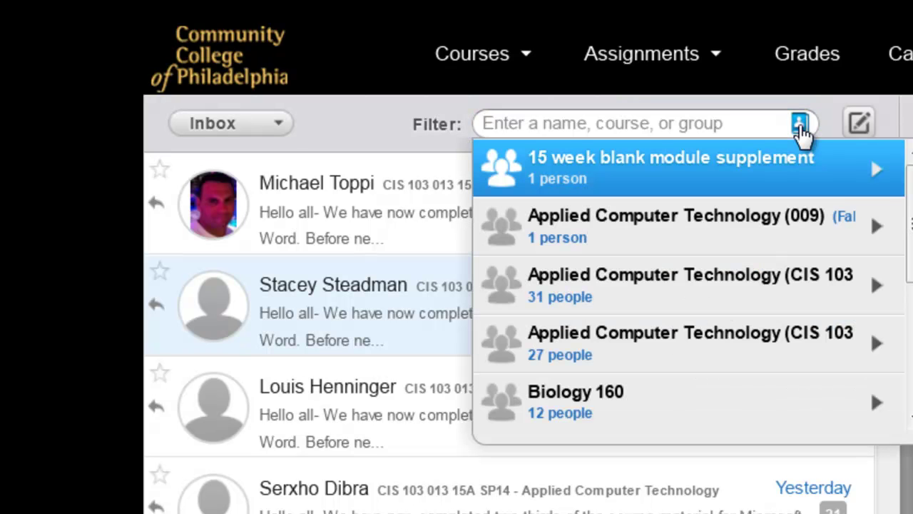
pyautogui.scroll(-3, 877, 216)
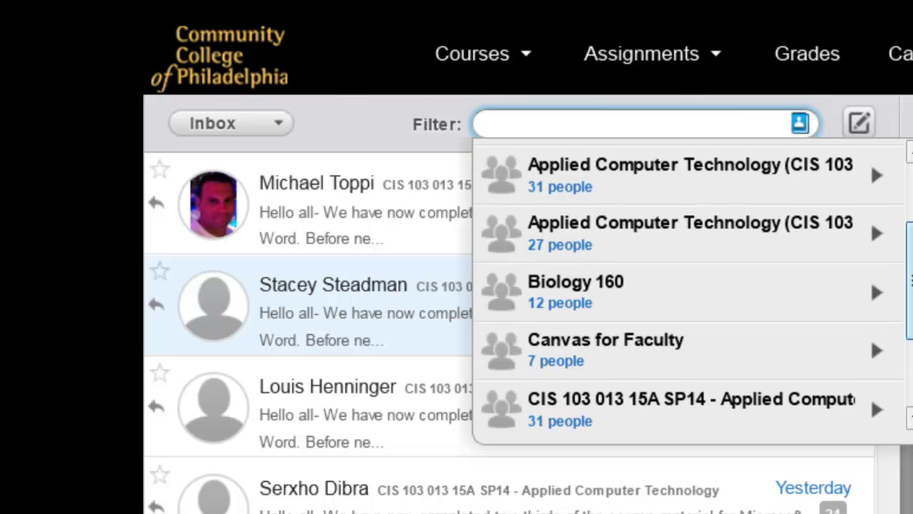
pyautogui.scroll(-3, 688, 285)
pyautogui.scroll(4, 688, 285)
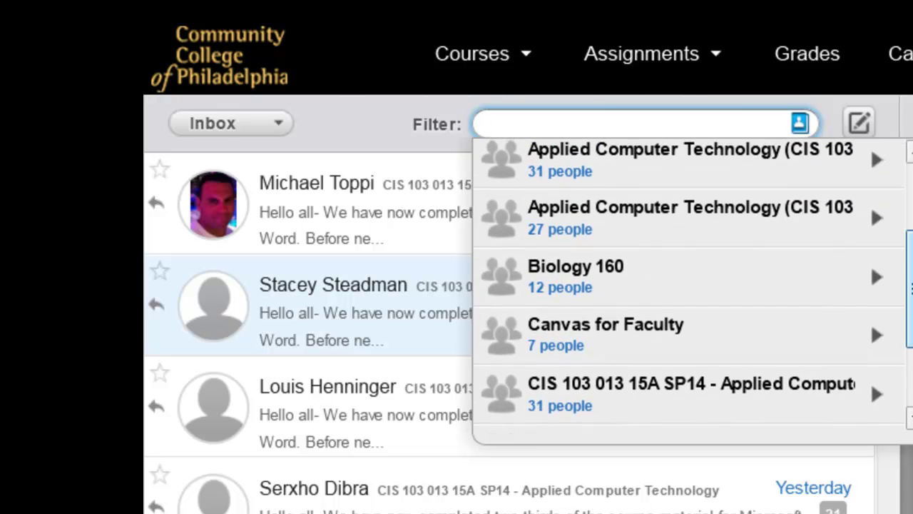
pyautogui.scroll(3, 877, 214)
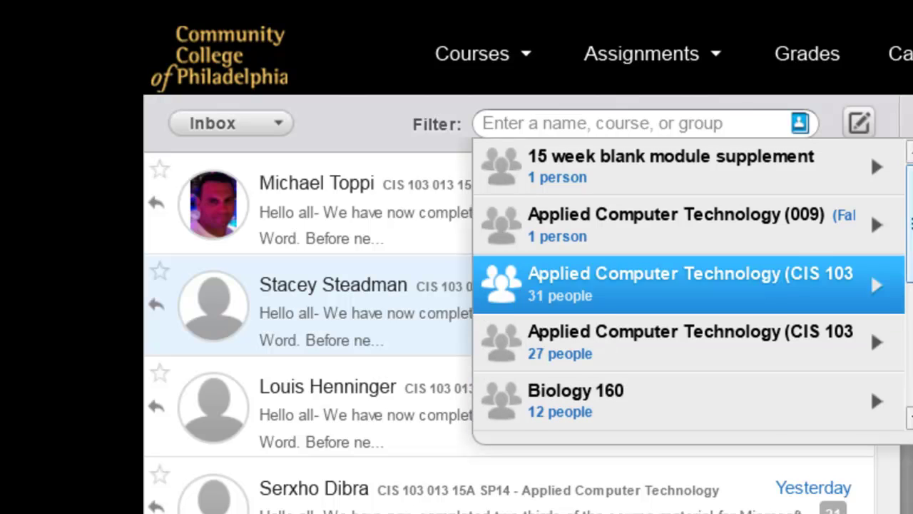
pyautogui.scroll(-2, 870, 153)
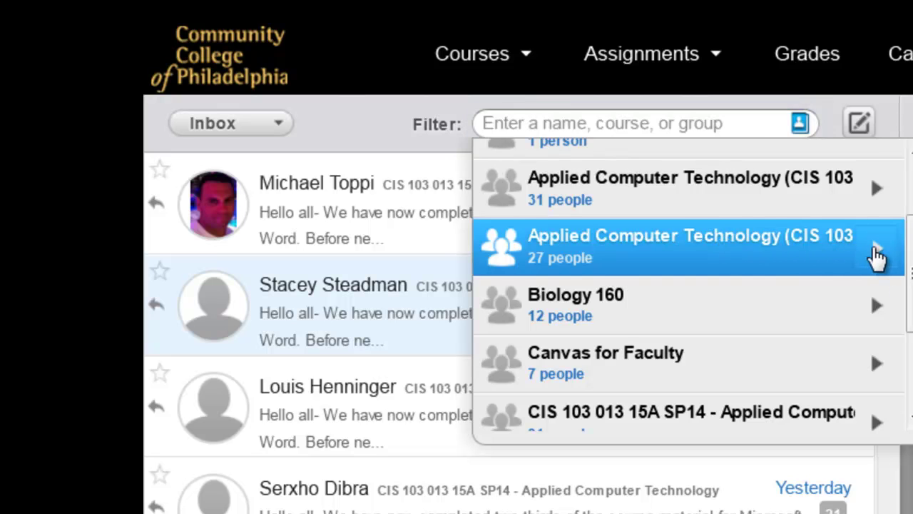
pyautogui.click(877, 255)
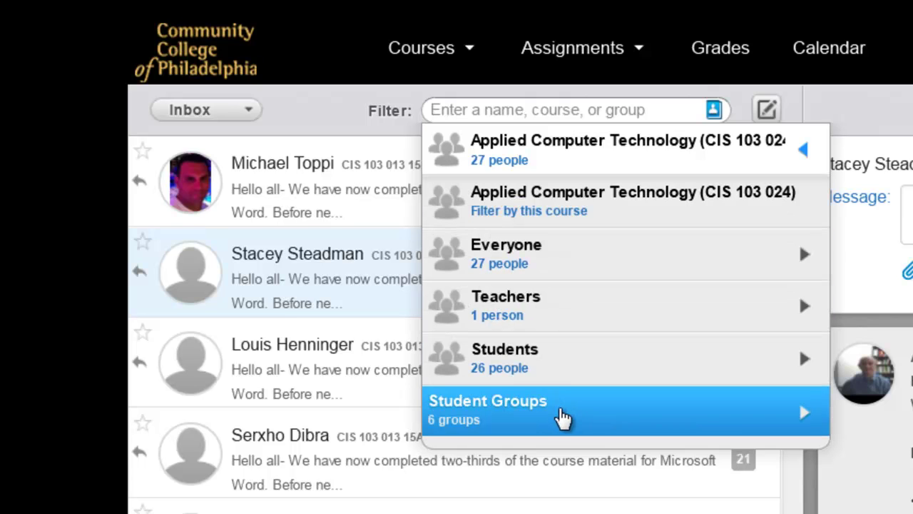
pyautogui.click(563, 418)
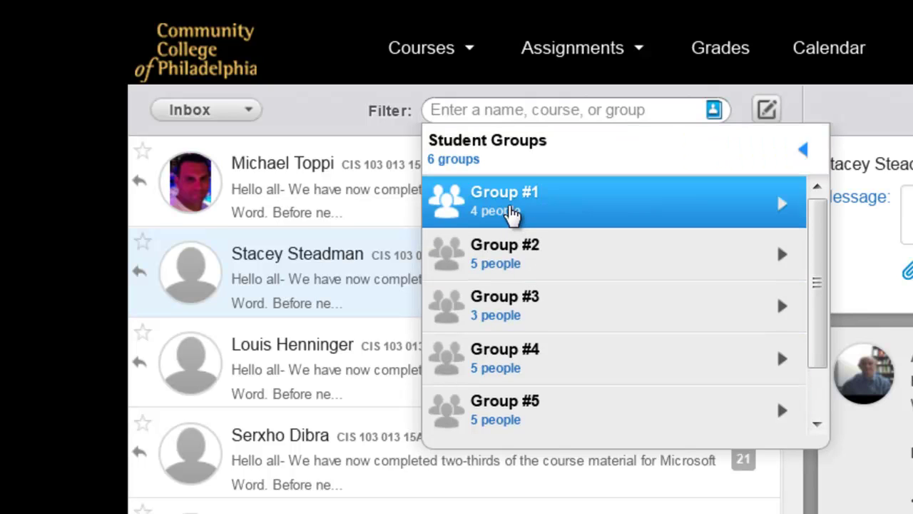
pyautogui.click(512, 214)
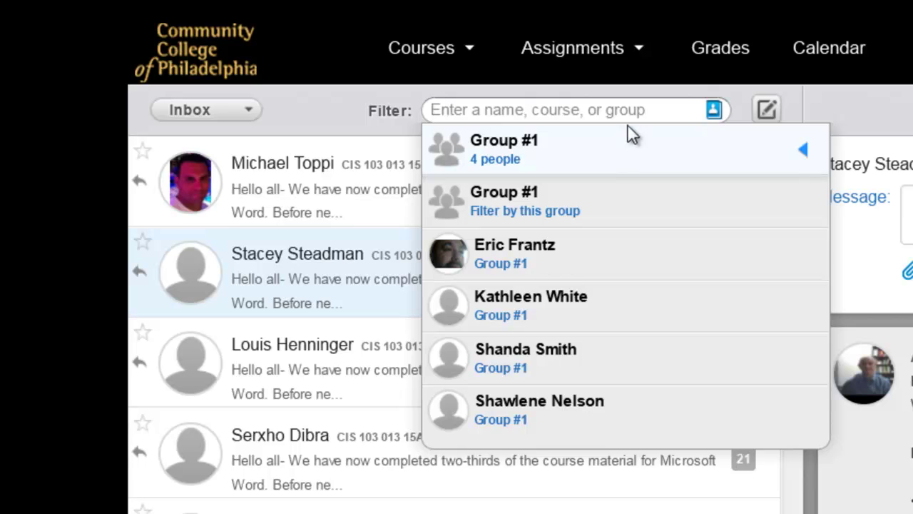
pyautogui.click(644, 112)
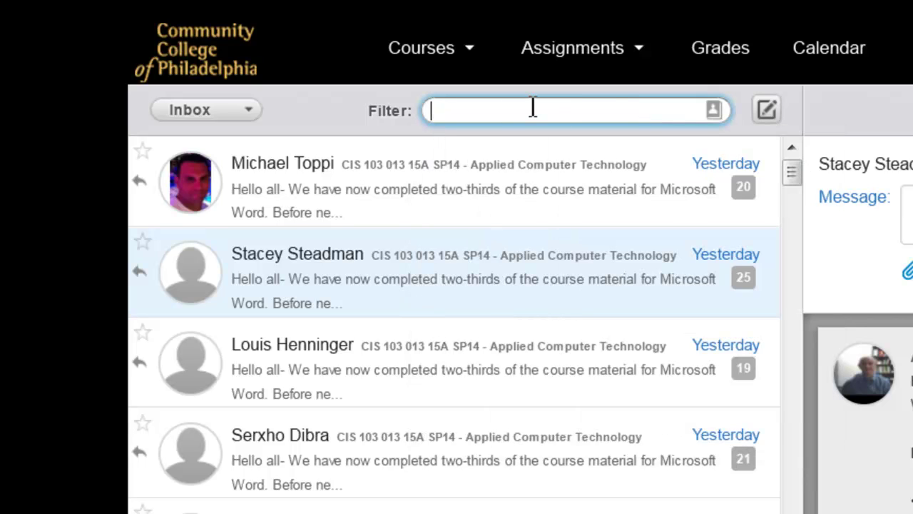
pyautogui.click(714, 111)
pyautogui.scroll(-4, 814, 246)
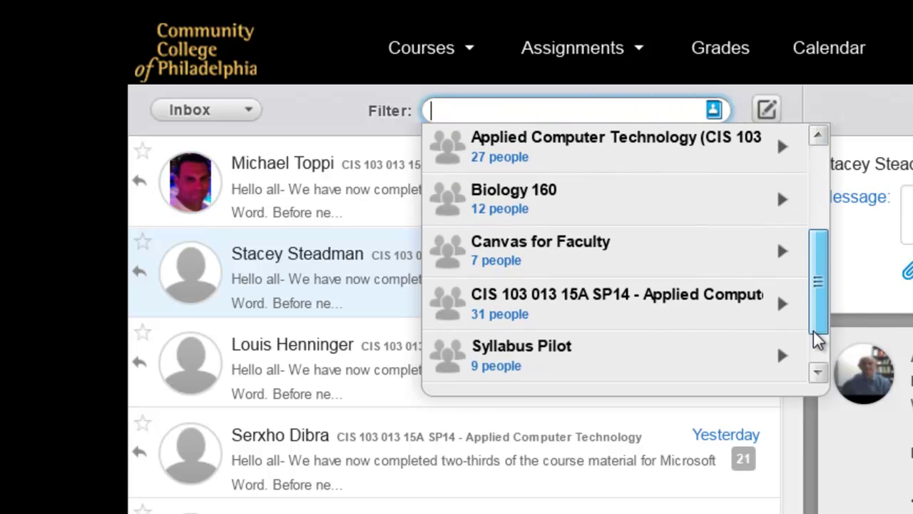
pyautogui.click(693, 271)
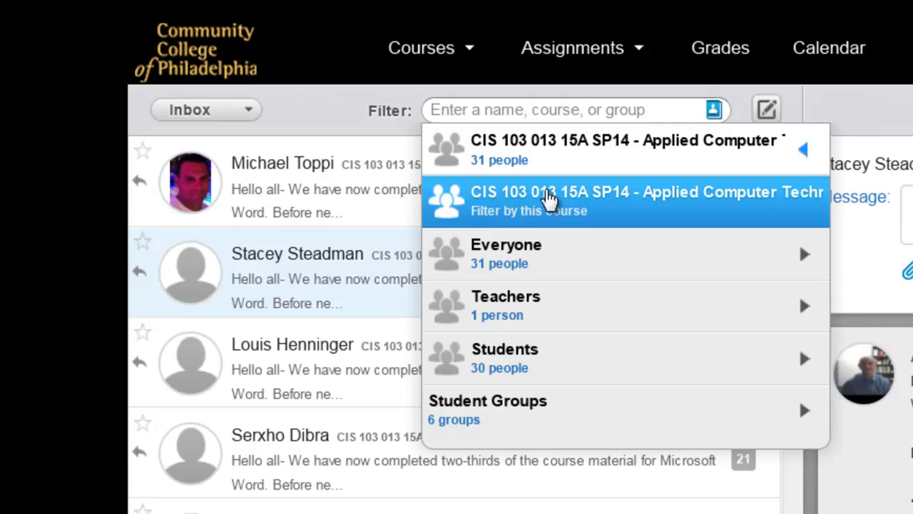
pyautogui.click(550, 198)
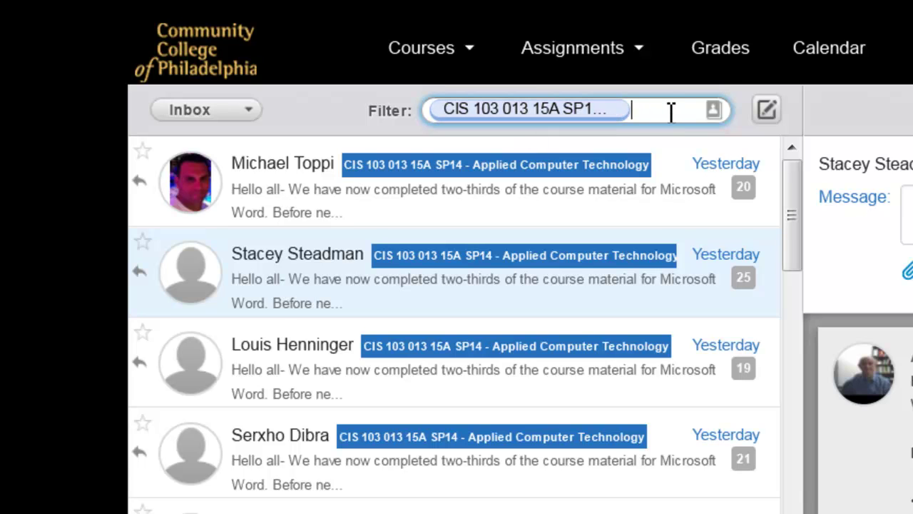
pyautogui.press('BackSpace')
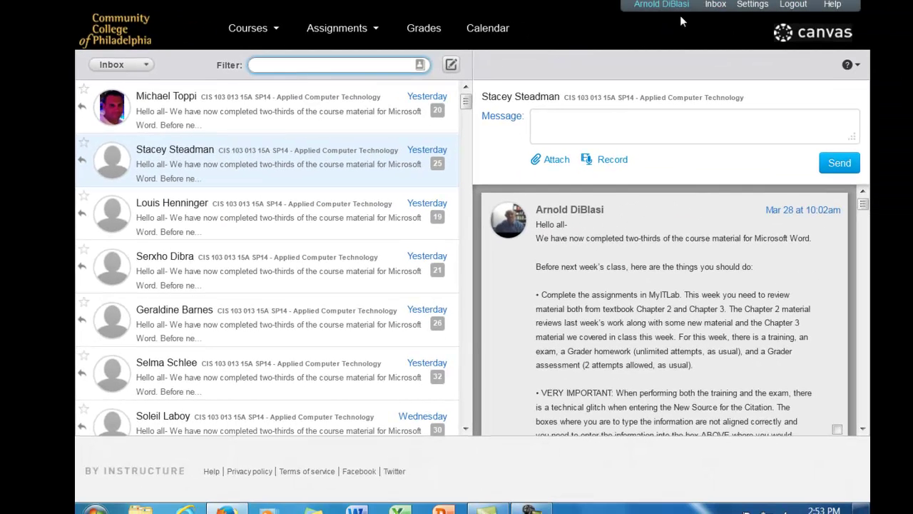
# Start a new message and browse recipients under CIS 103 013 15A SP14 > Students.
pyautogui.click(717, 6)
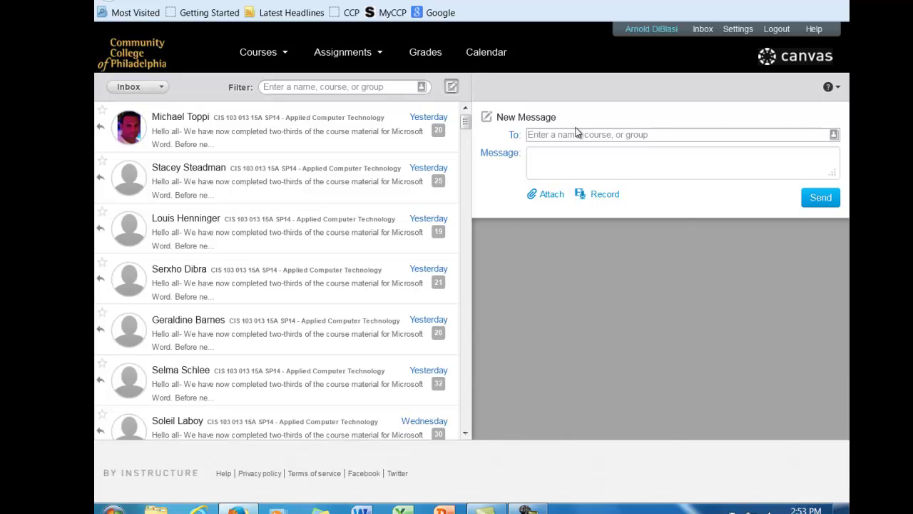
pyautogui.click(834, 136)
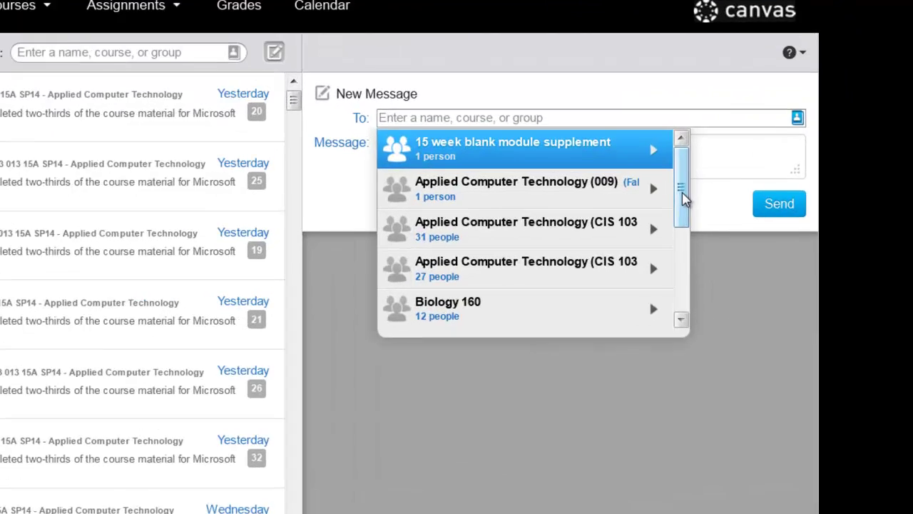
pyautogui.moveTo(751, 194); pyautogui.dragTo(751, 270)
pyautogui.moveTo(596, 346); pyautogui.dragTo(597, 324)
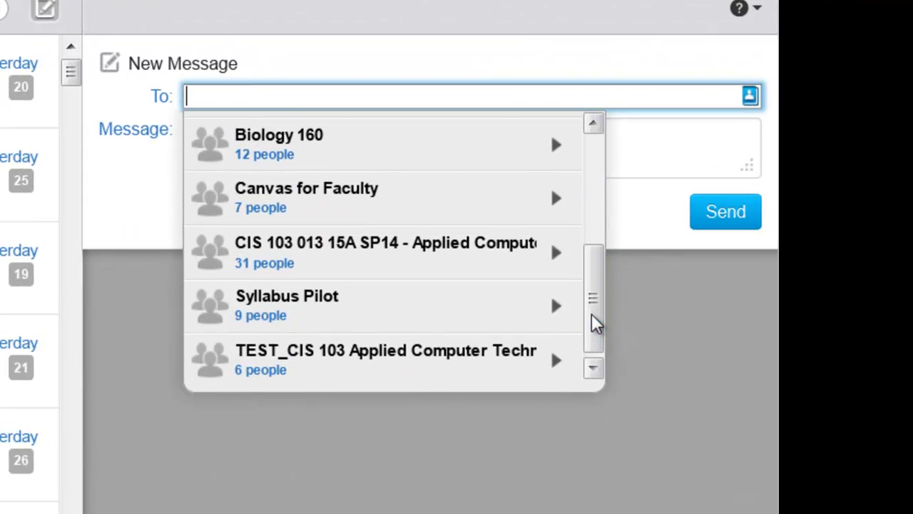
pyautogui.click(563, 269)
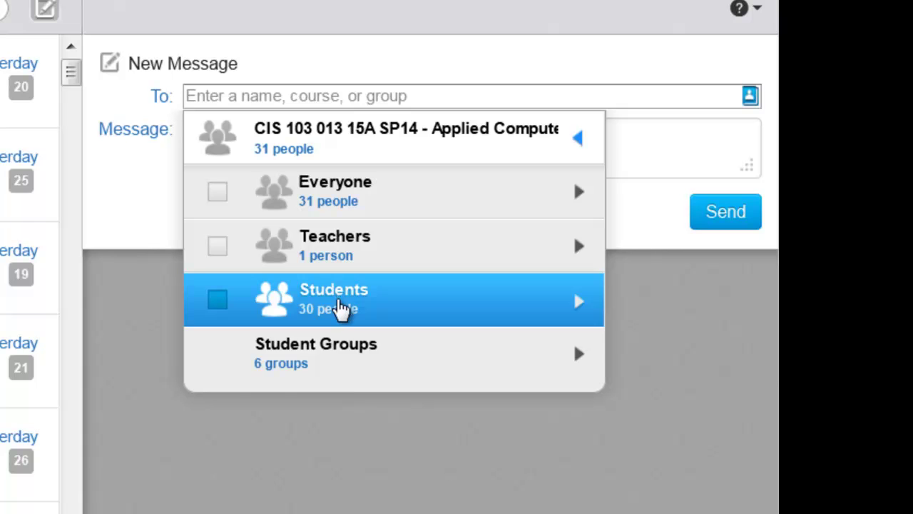
pyautogui.click(336, 316)
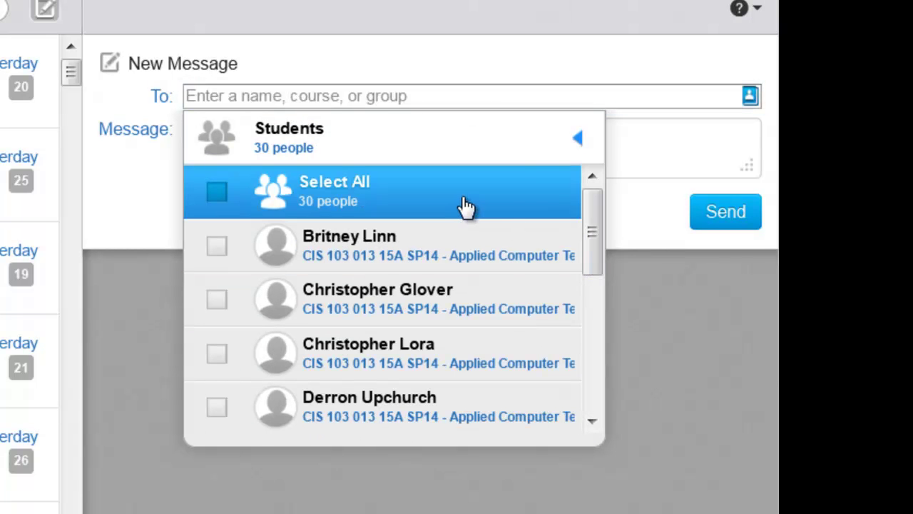
pyautogui.moveTo(595, 216); pyautogui.dragTo(592, 189)
pyautogui.click(625, 105)
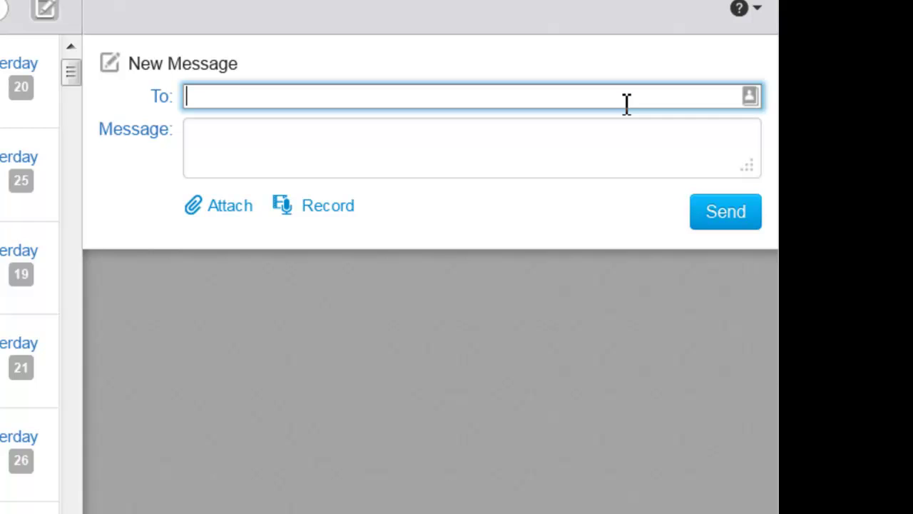
pyautogui.click(383, 159)
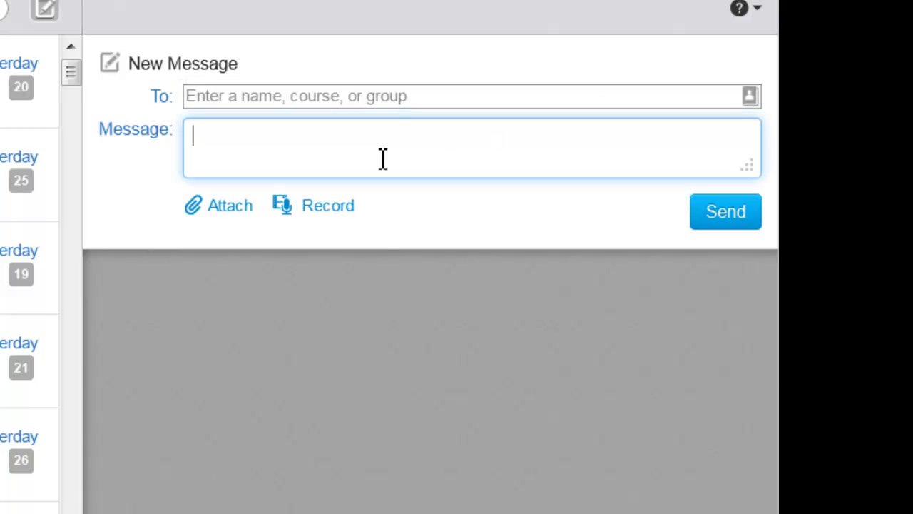